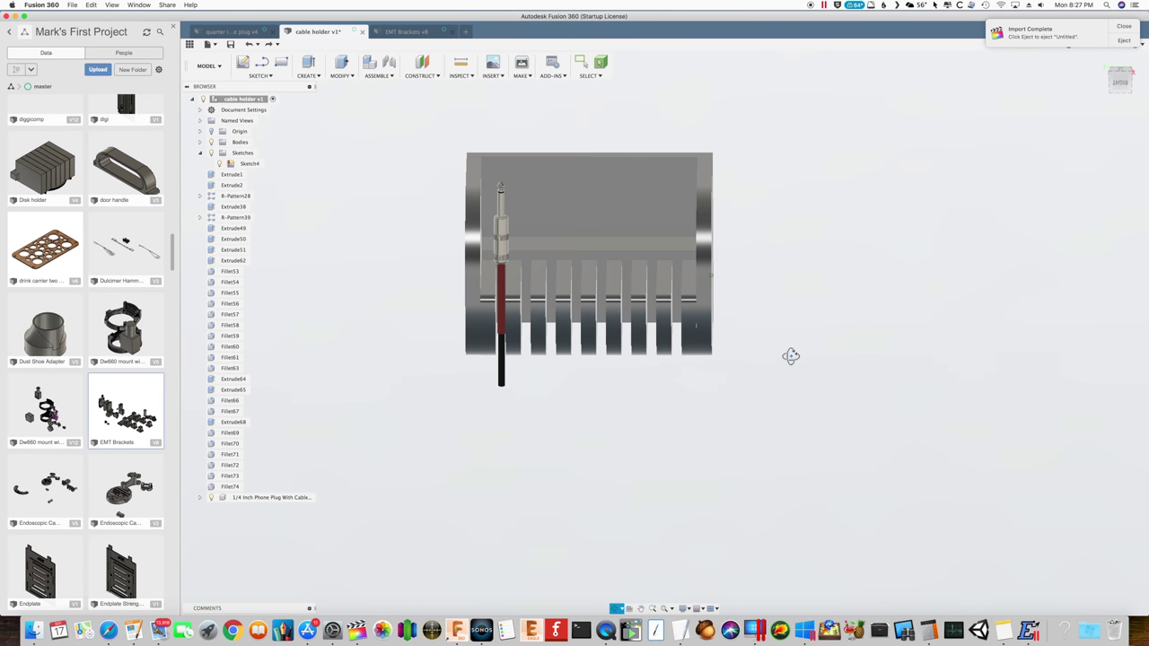
Step: Examine the slotted cable holder and the quarter-inch phone plug hanging in its first slot from several angles
drag(784, 362, 777, 366)
key(Escape)
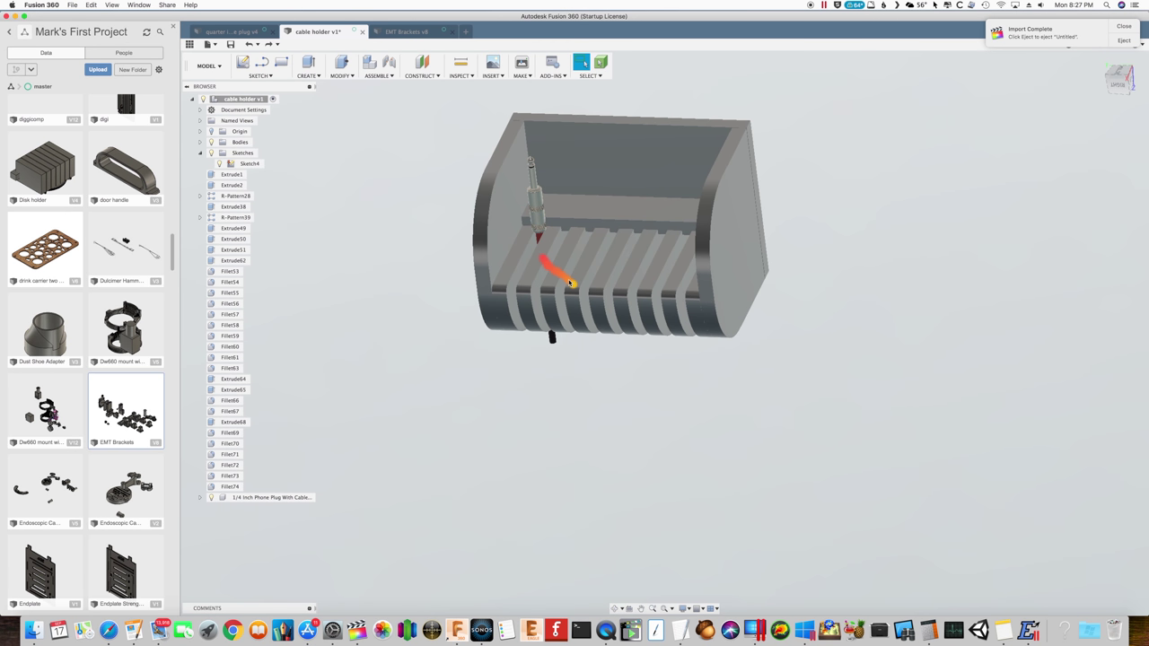
shift+middle_drag(569, 280, 566, 357)
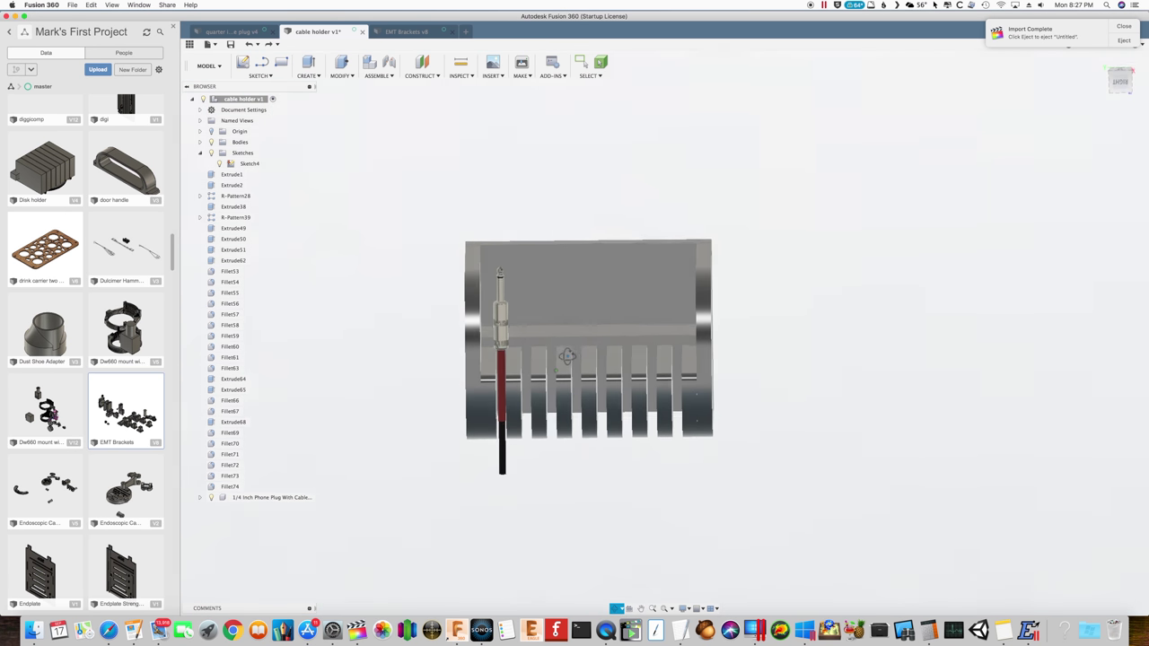
drag(567, 357, 568, 370)
key(Escape)
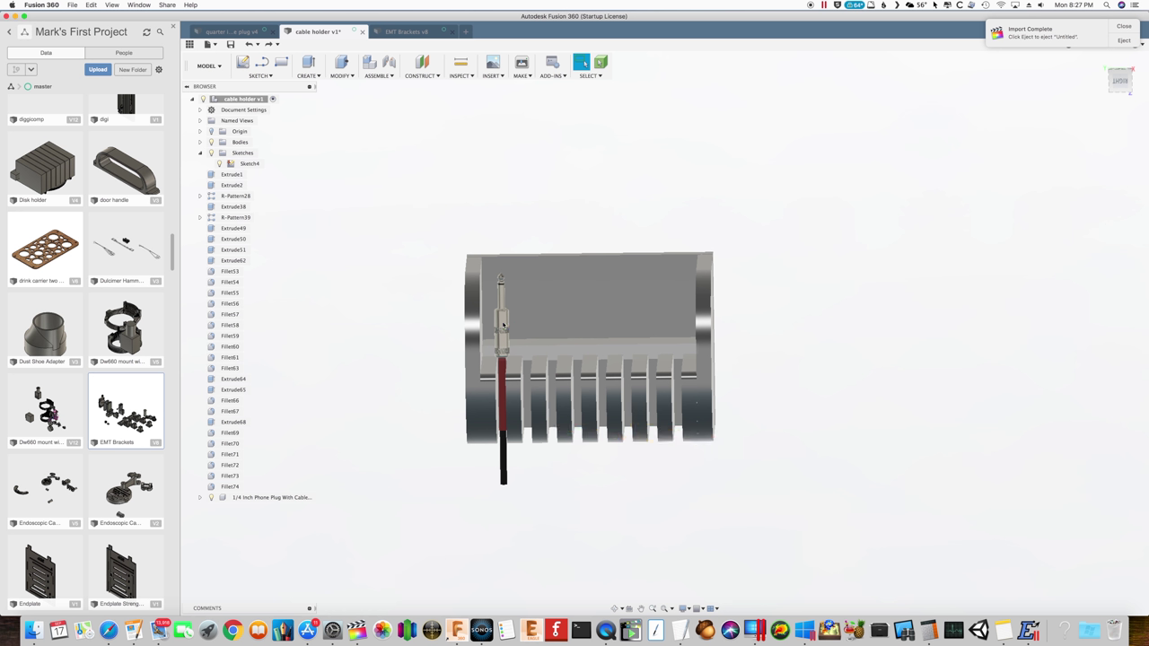
shift+middle_drag(507, 345, 492, 399)
scroll(492, 399, up, 5)
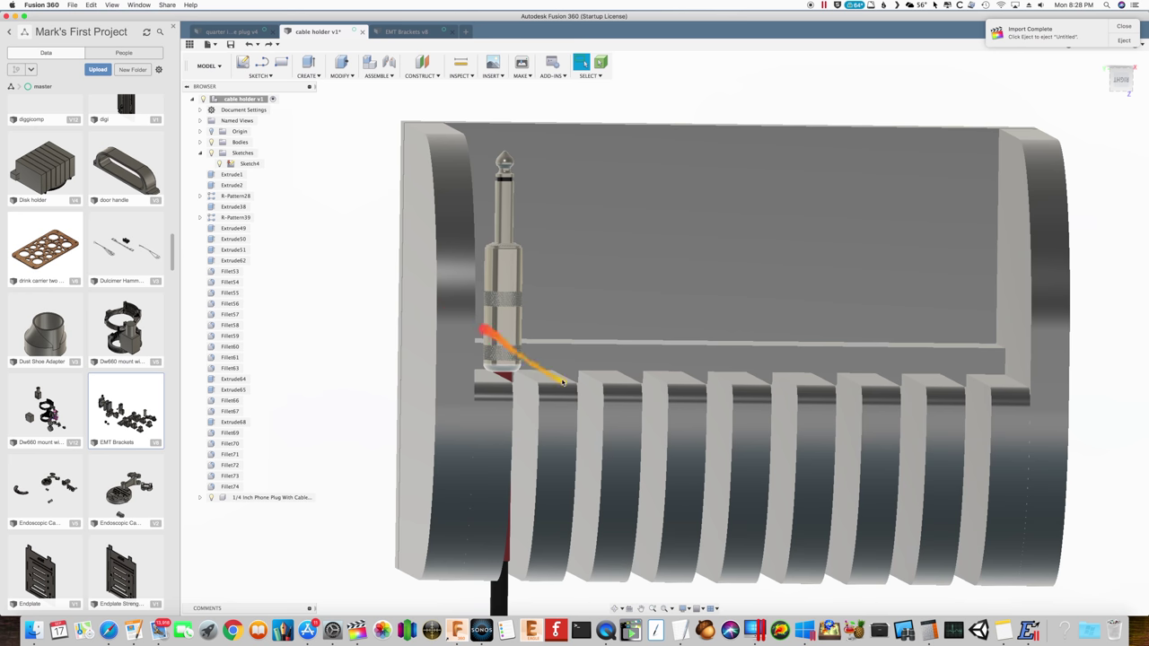
shift+middle_drag(575, 422, 549, 400)
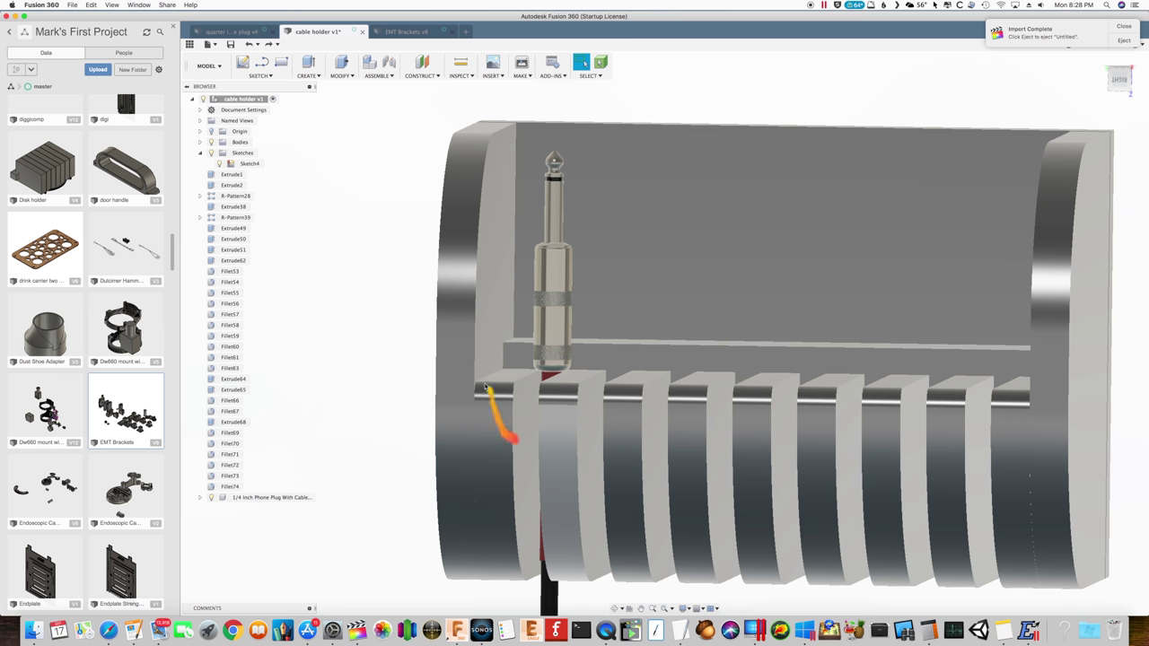
shift+middle_drag(652, 377, 574, 321)
scroll(595, 410, up, 3)
shift+middle_drag(577, 417, 624, 357)
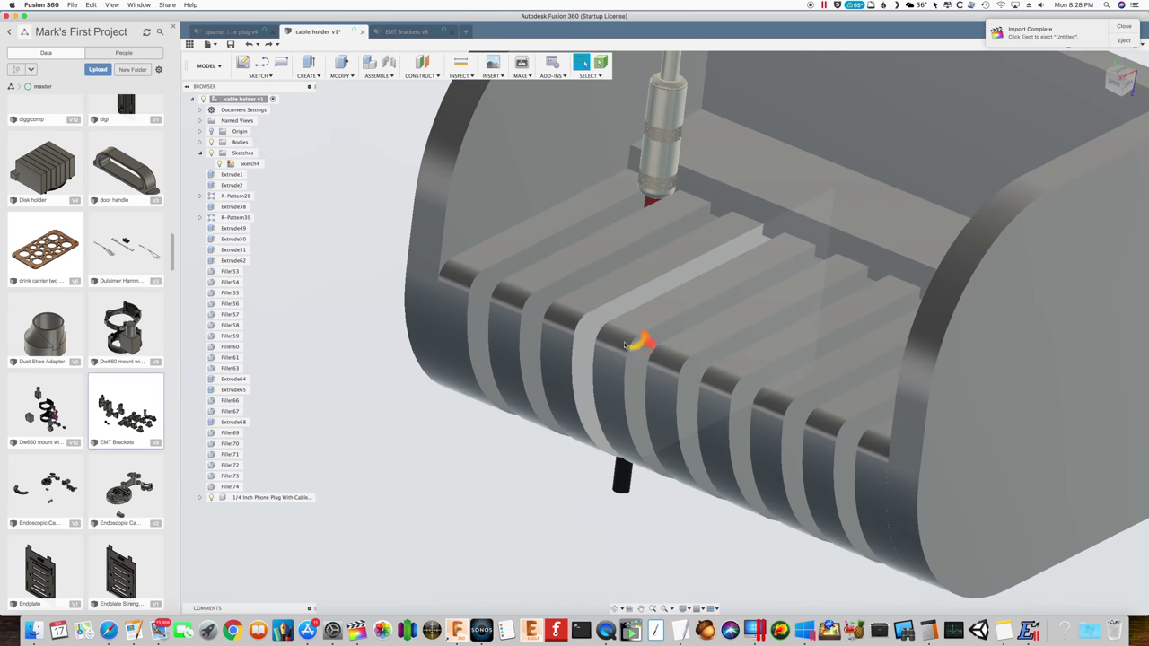
shift+middle_drag(866, 268, 879, 308)
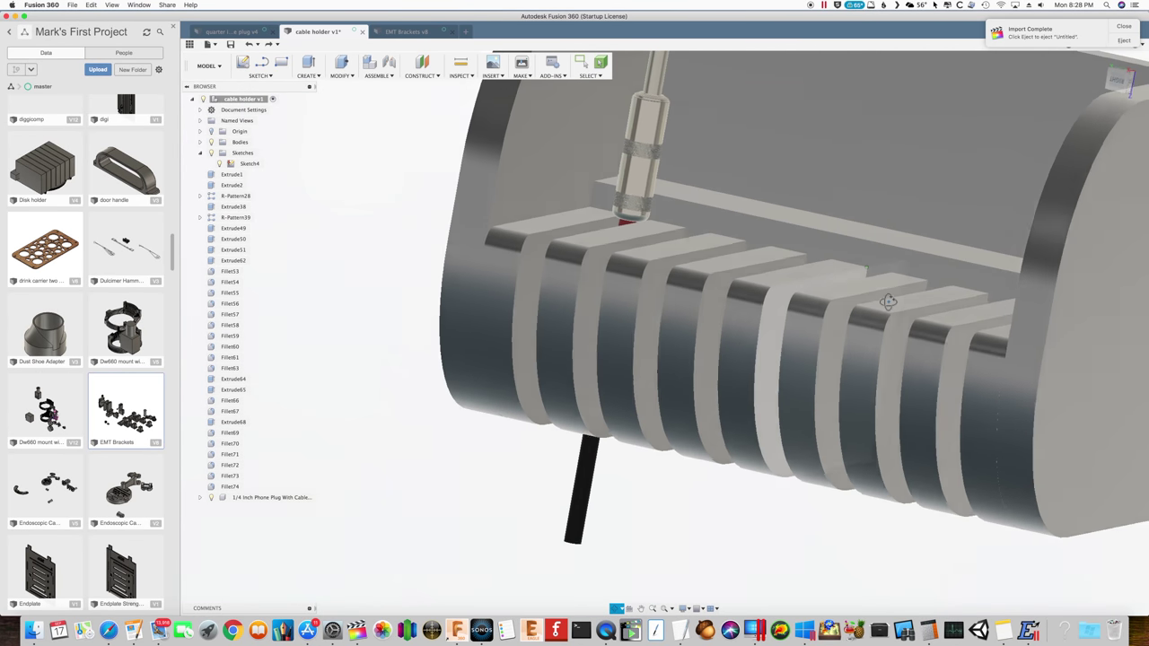
shift+middle_drag(887, 302, 423, 218)
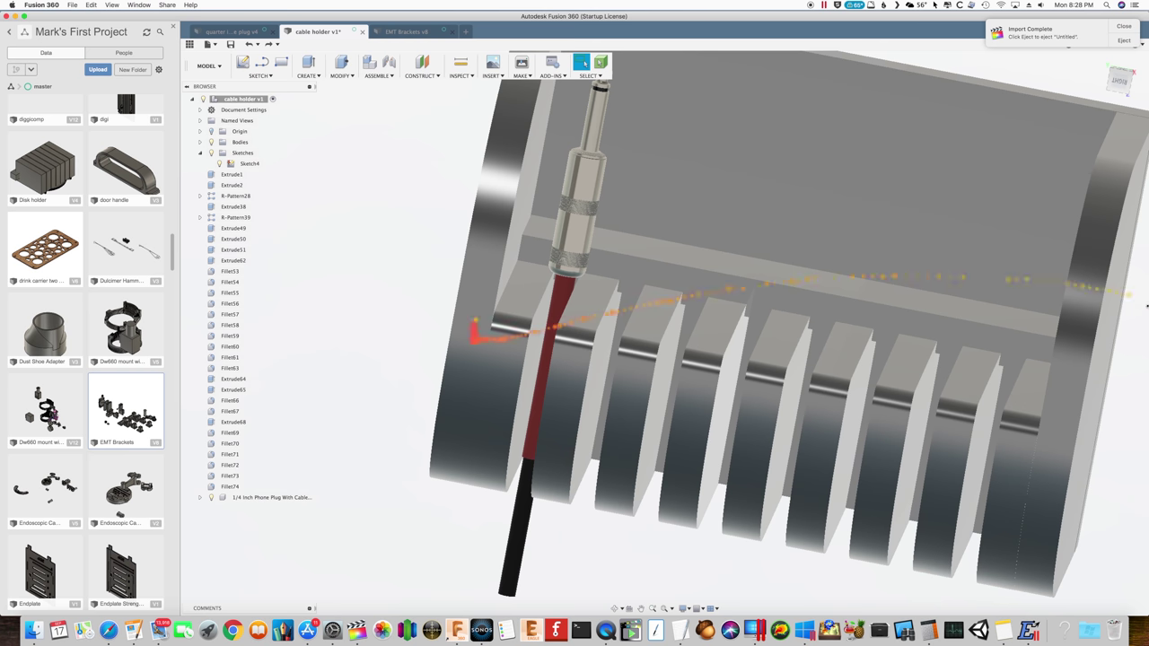
scroll(742, 192, down, 5)
shift+middle_drag(741, 192, 941, 203)
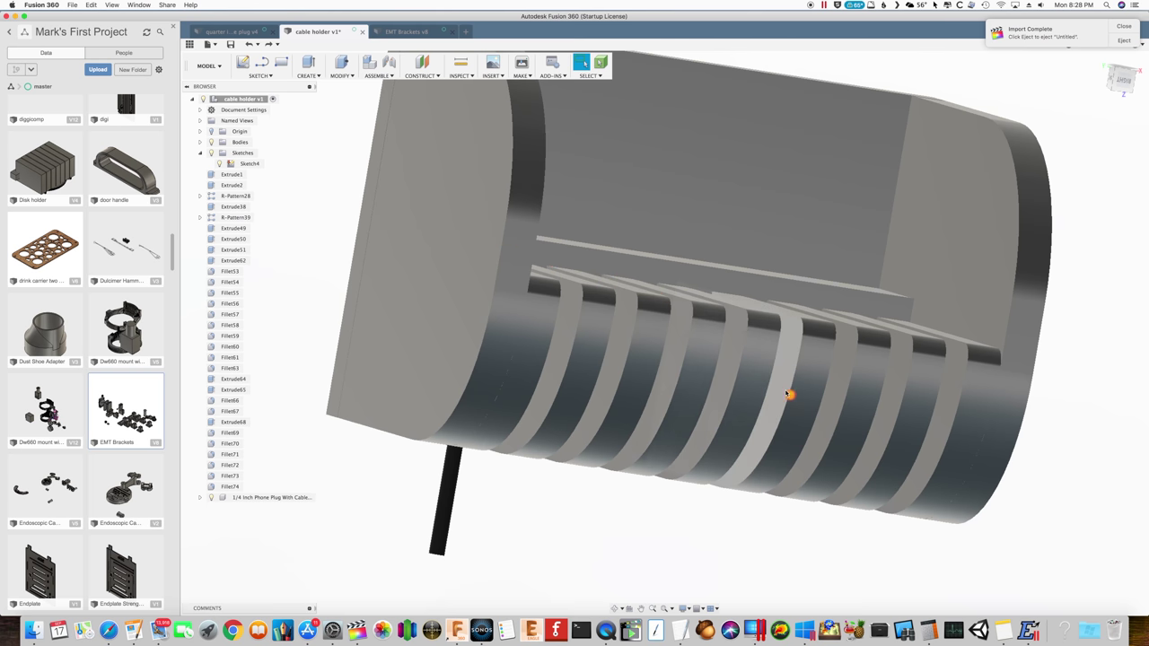
shift+middle_drag(754, 395, 594, 308)
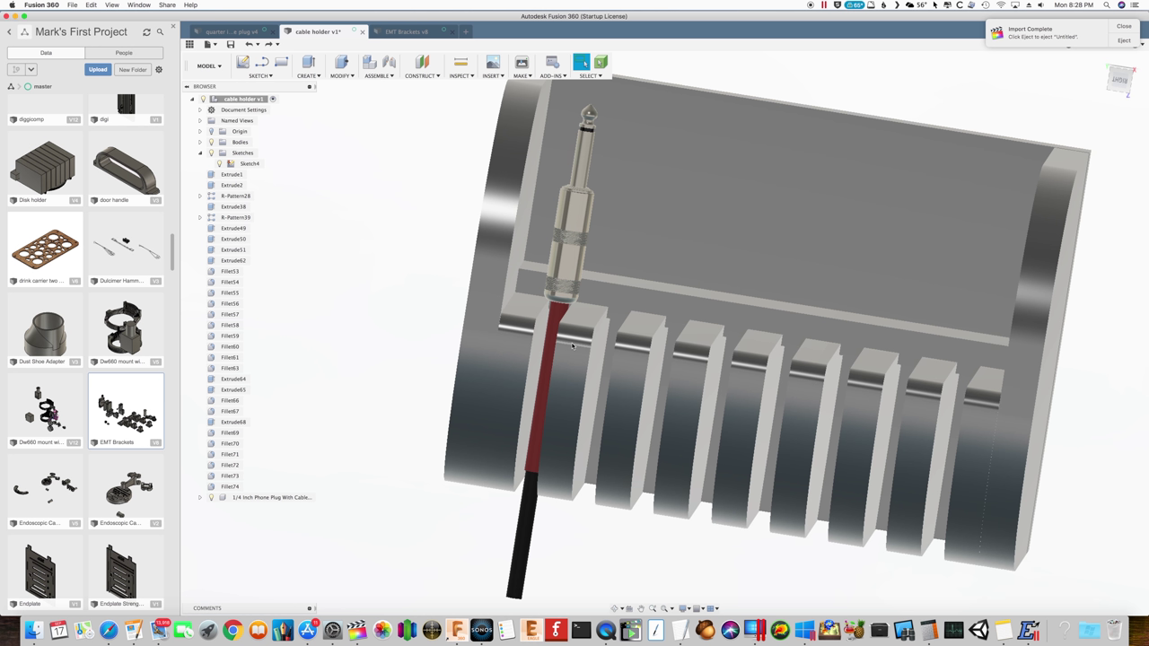
Step: Inspect the slot fingers beside the plug's cable and the long crossbar behind them, selecting the crossbar body
click(576, 346)
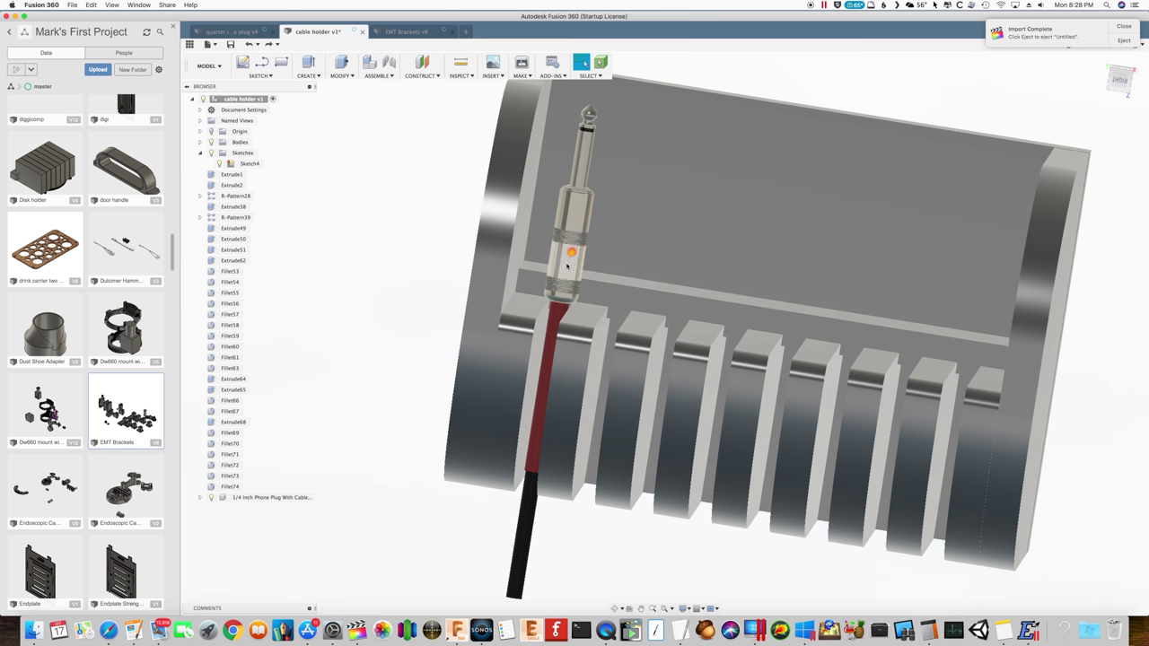
click(565, 395)
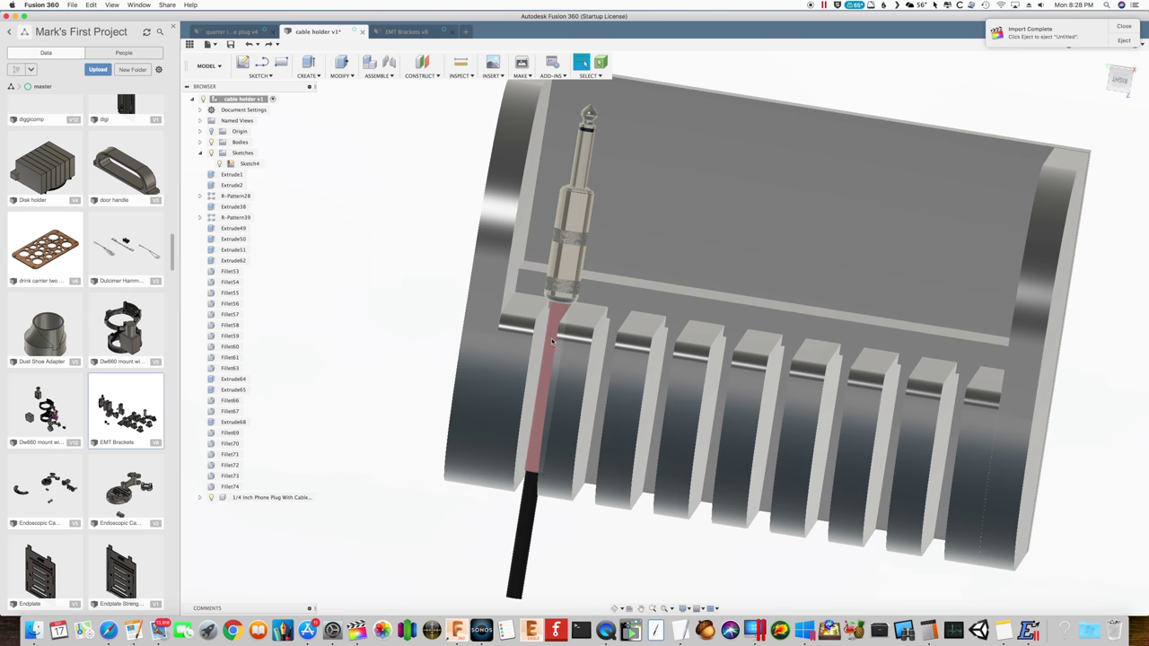
click(574, 352)
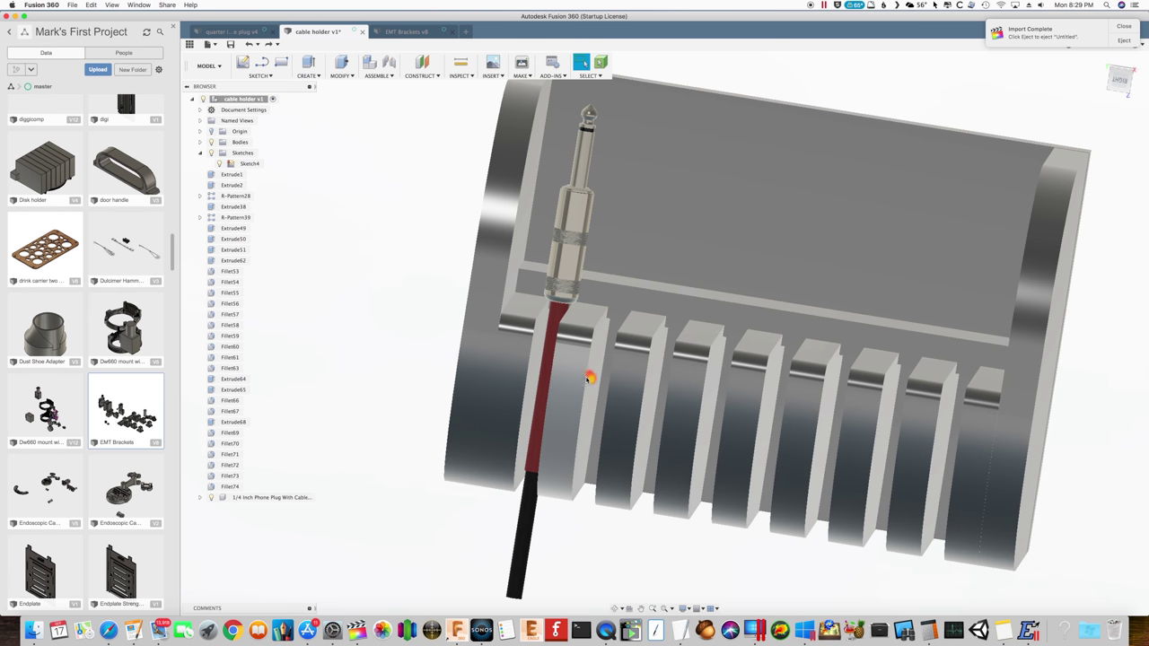
shift+middle_drag(580, 383, 769, 412)
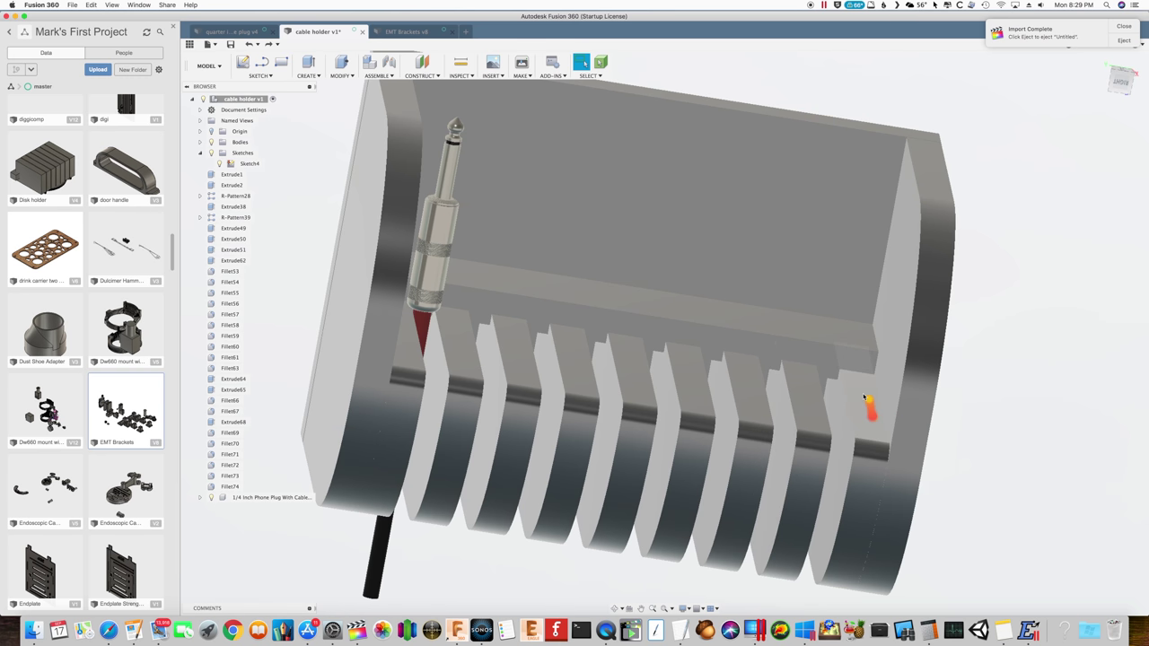
click(815, 350)
shift+middle_drag(815, 350, 652, 388)
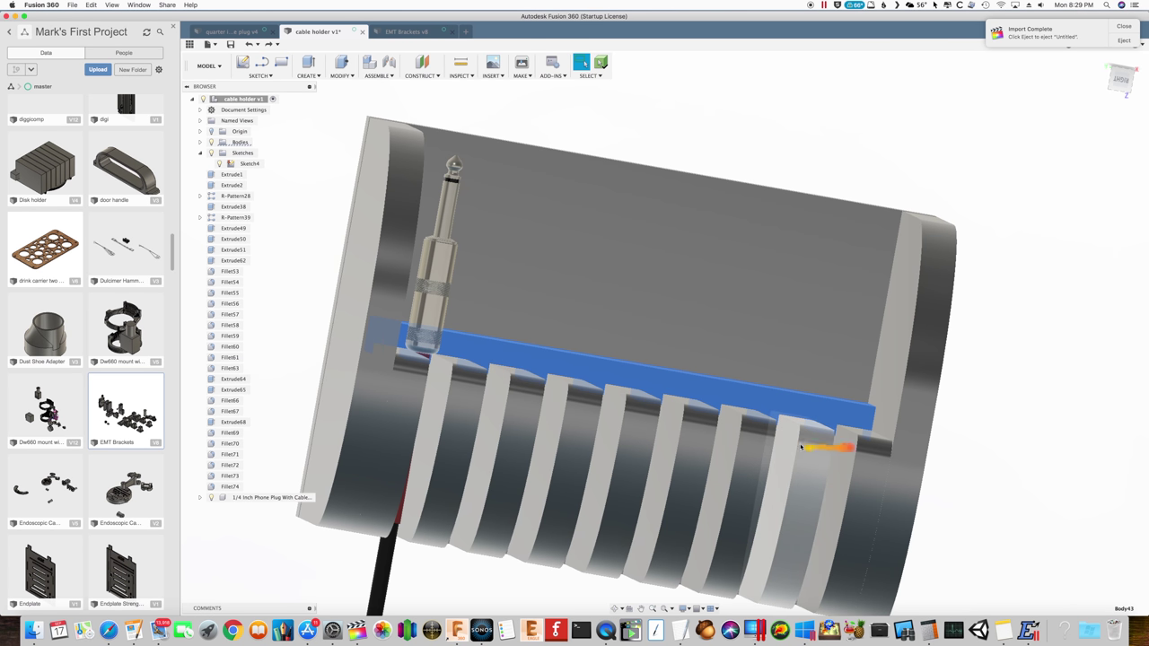
middle_drag(804, 448, 758, 410)
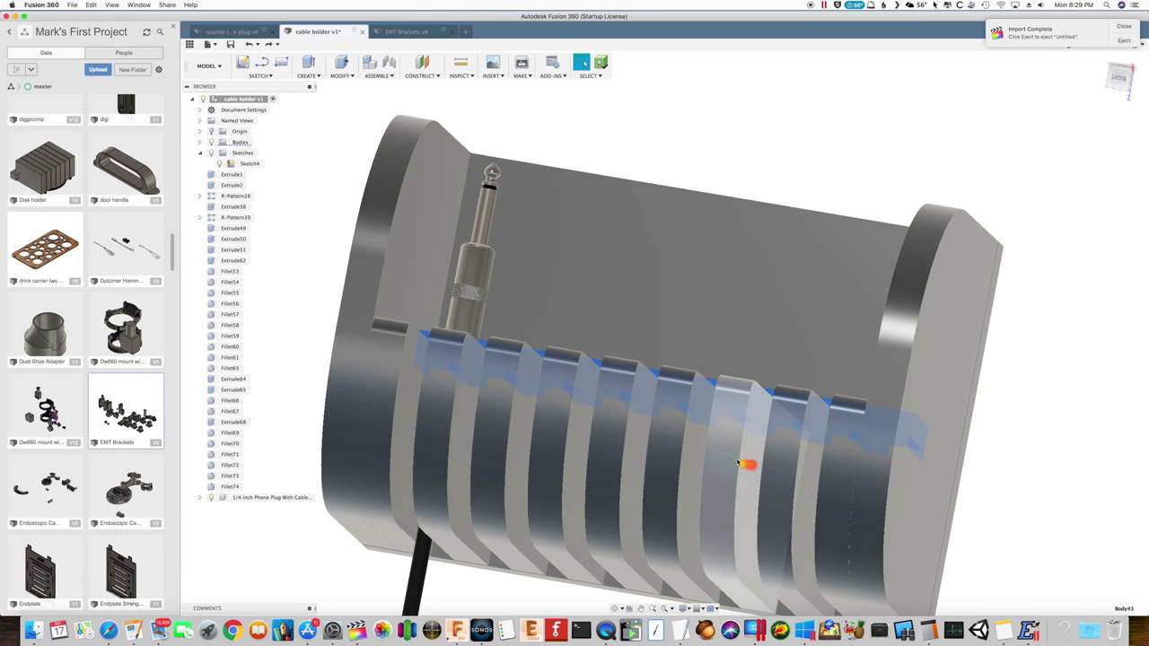
shift+middle_drag(739, 463, 737, 460)
click(789, 362)
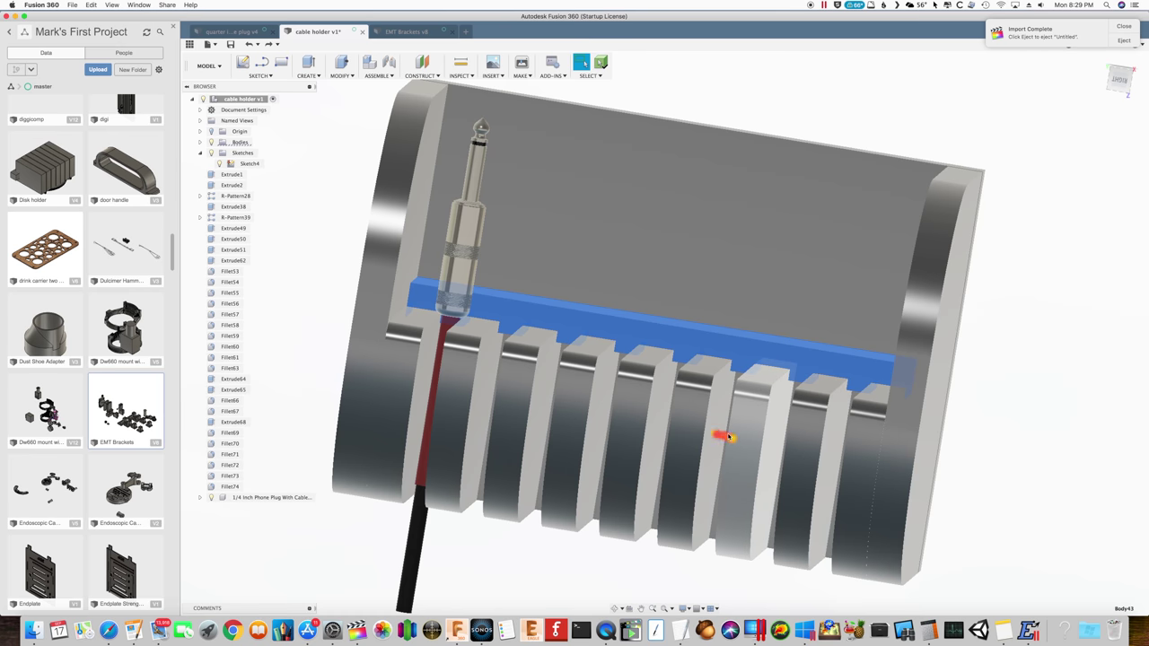
shift+middle_drag(728, 438, 590, 256)
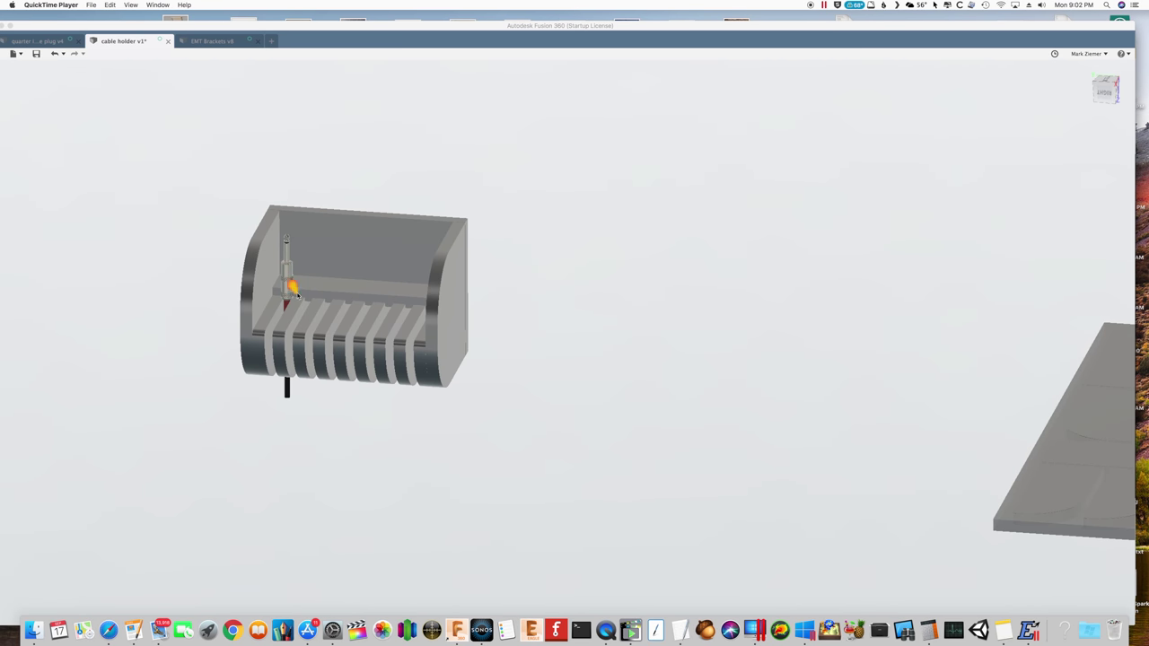
Step: Lower the opacity of the flat board body that encloses the nested cable holder parts
scroll(498, 334, down, 5)
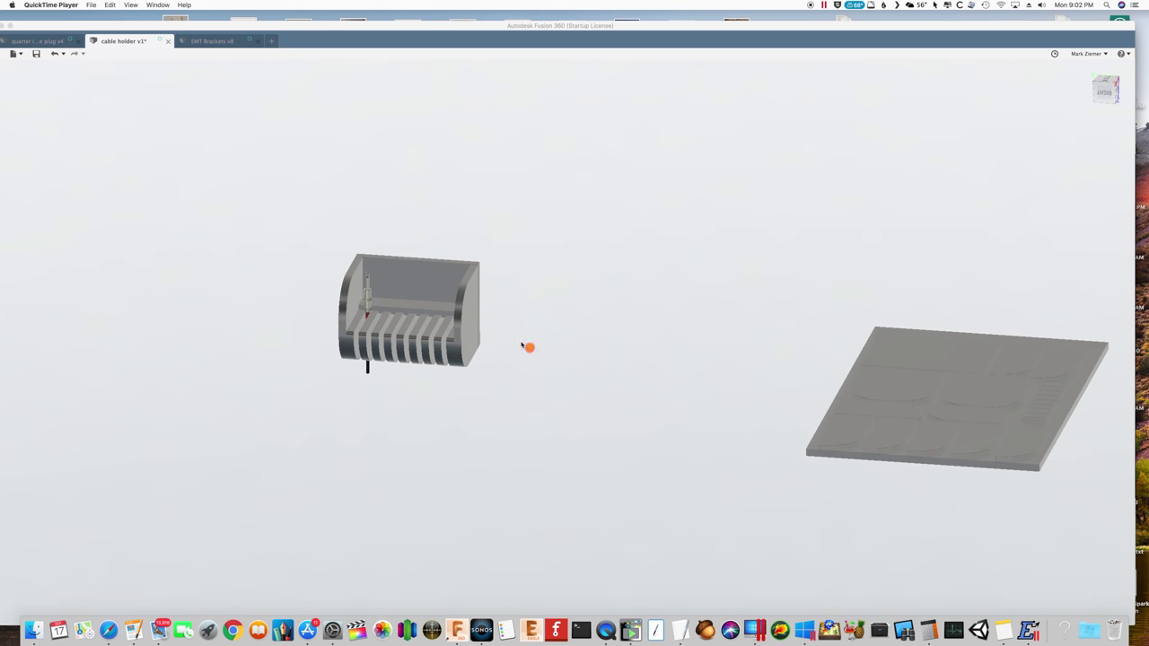
middle_drag(534, 350, 346, 347)
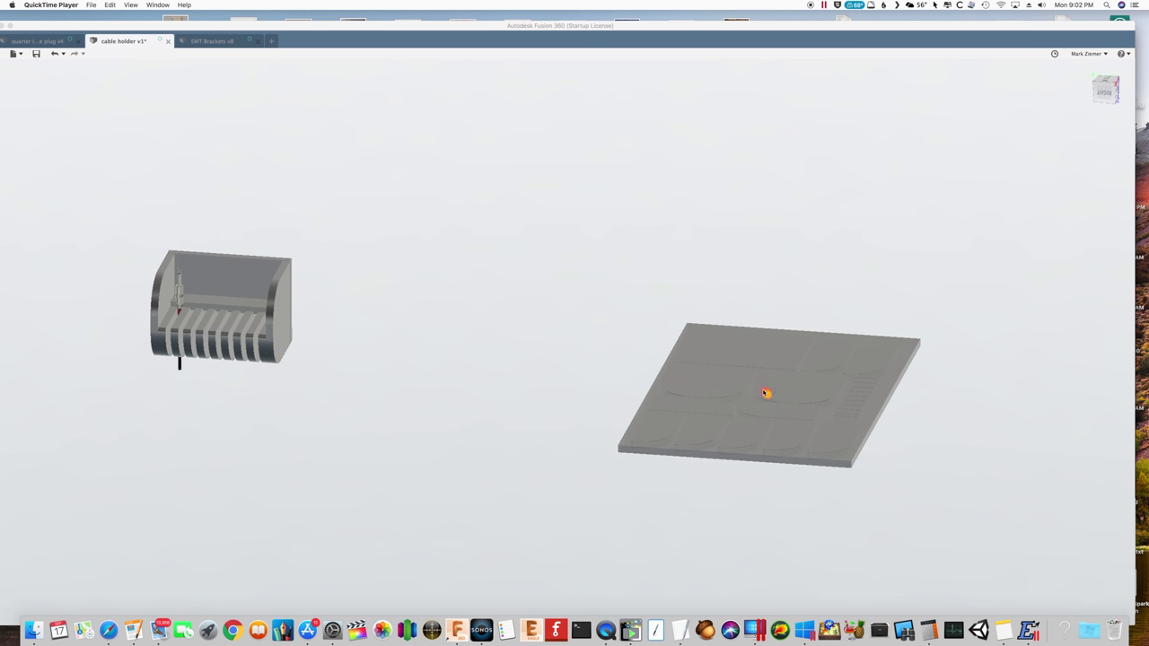
shift+middle_drag(729, 415, 705, 406)
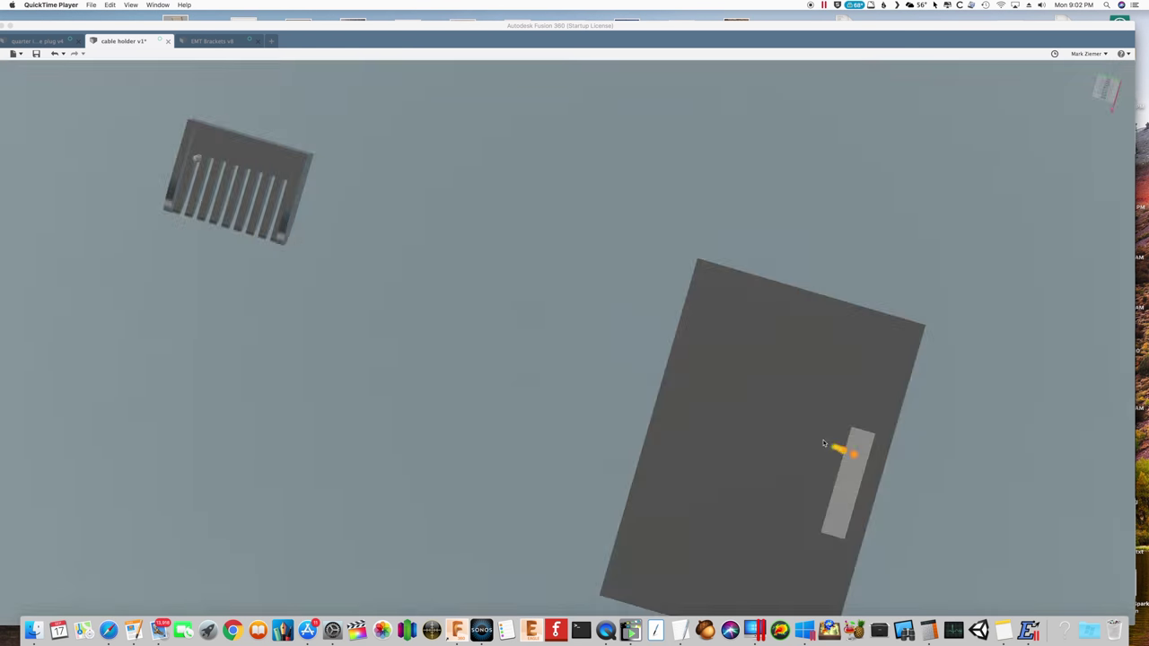
click(839, 444)
shift+middle_drag(839, 444, 682, 273)
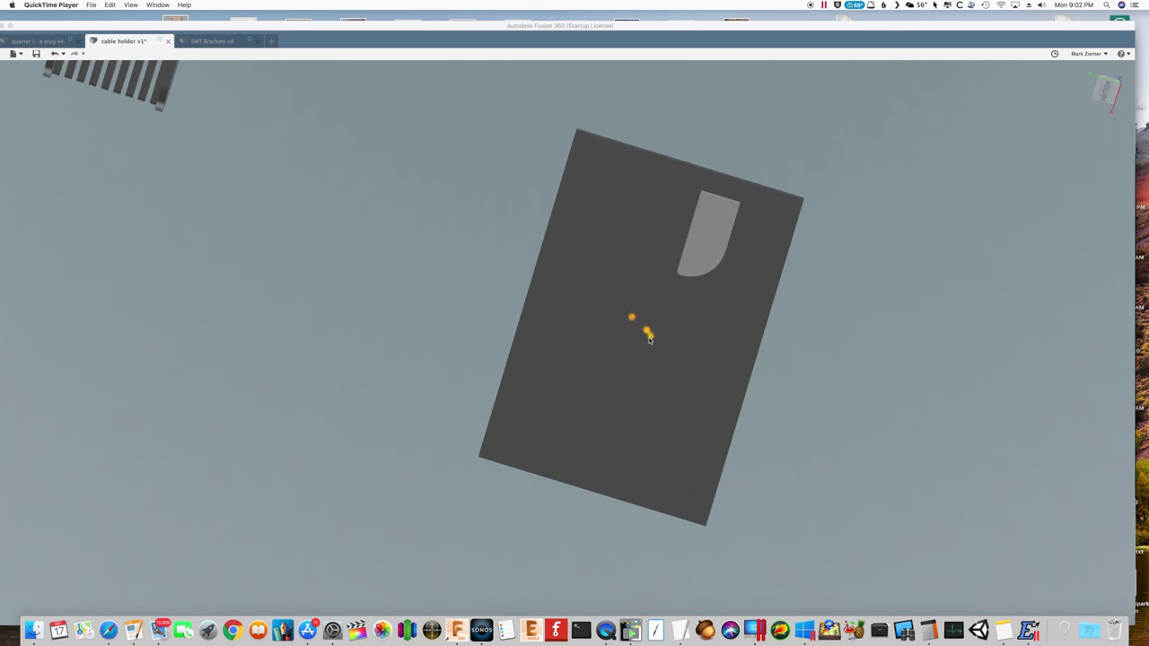
click(808, 372)
click(695, 384)
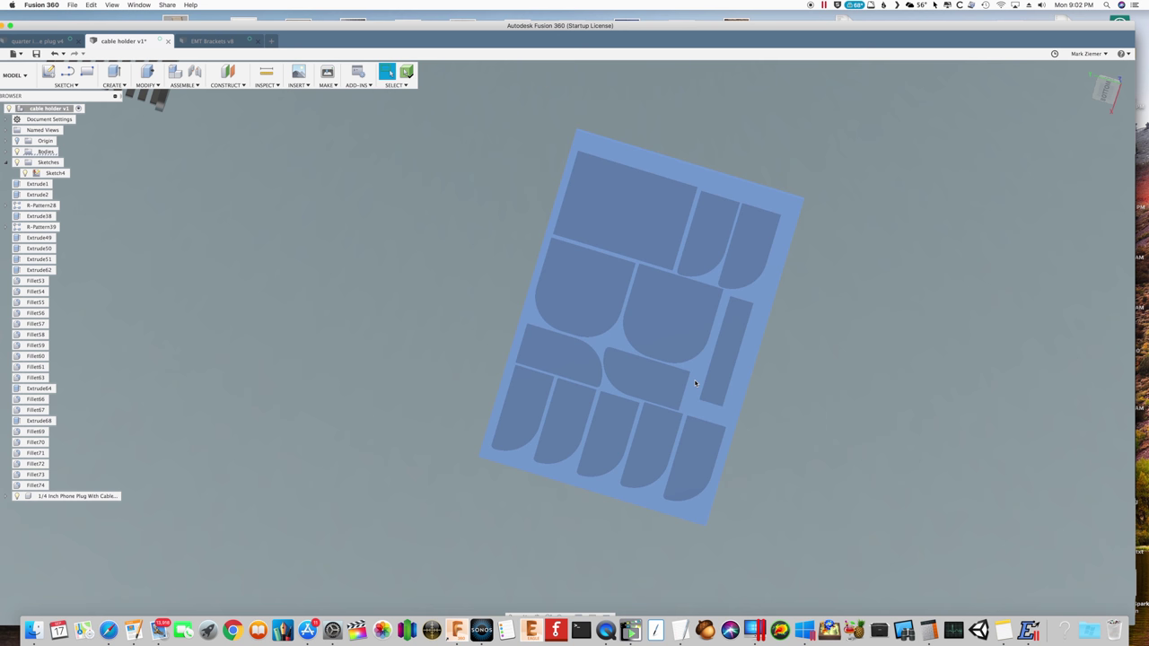
right_click(695, 383)
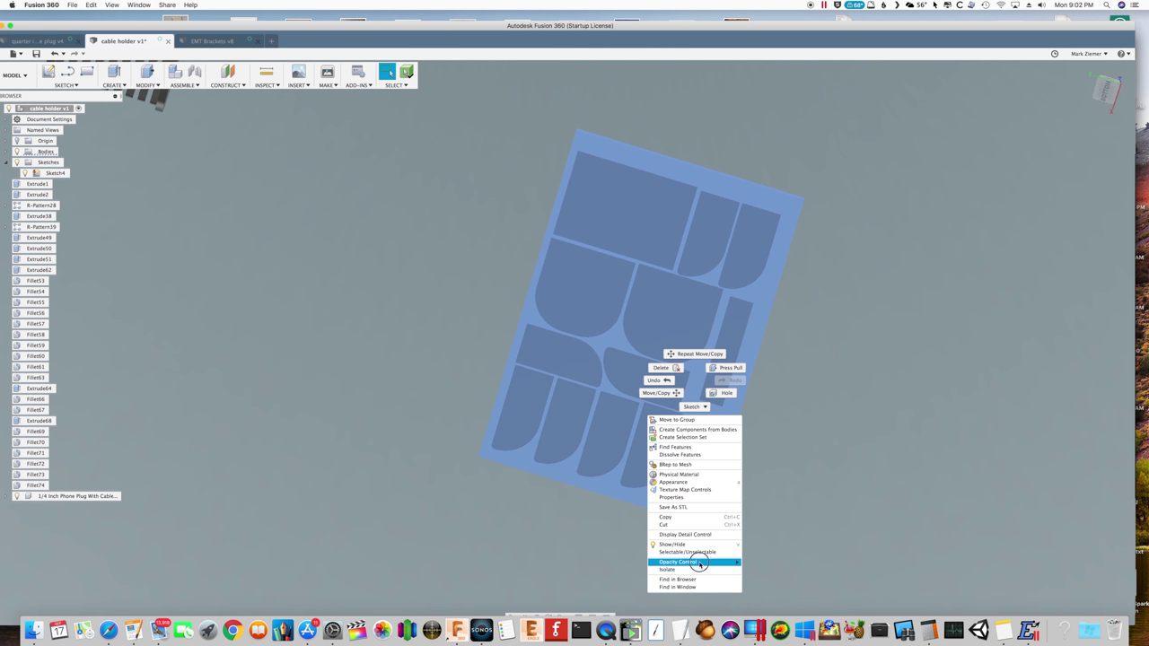
mouse_move(700, 563)
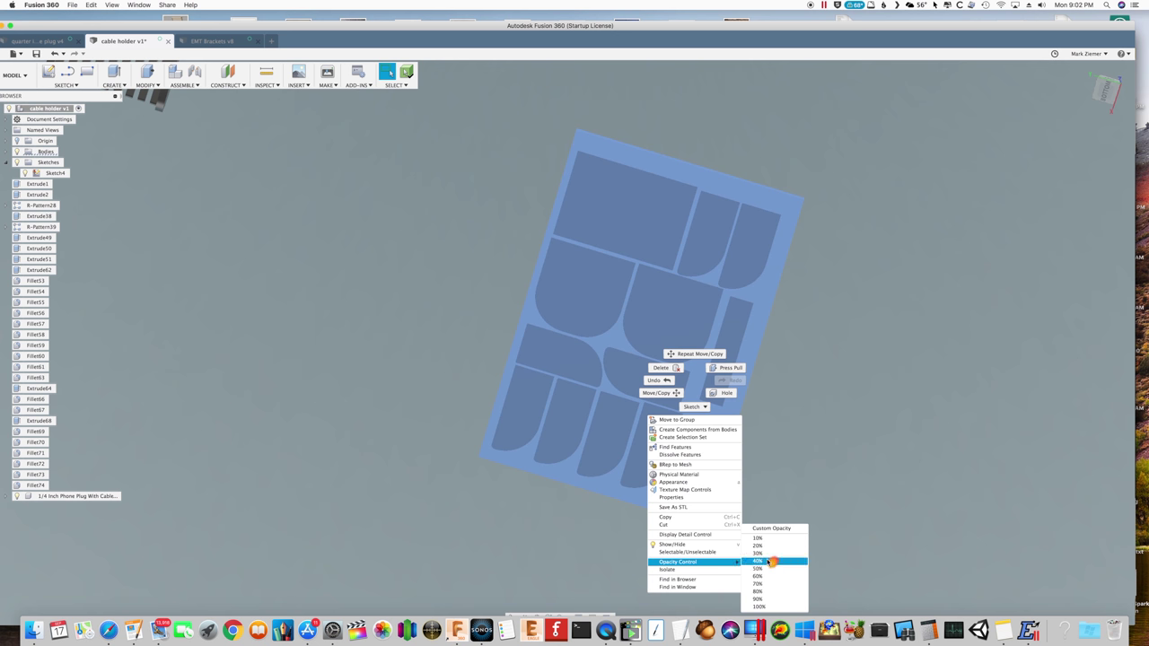
click(771, 557)
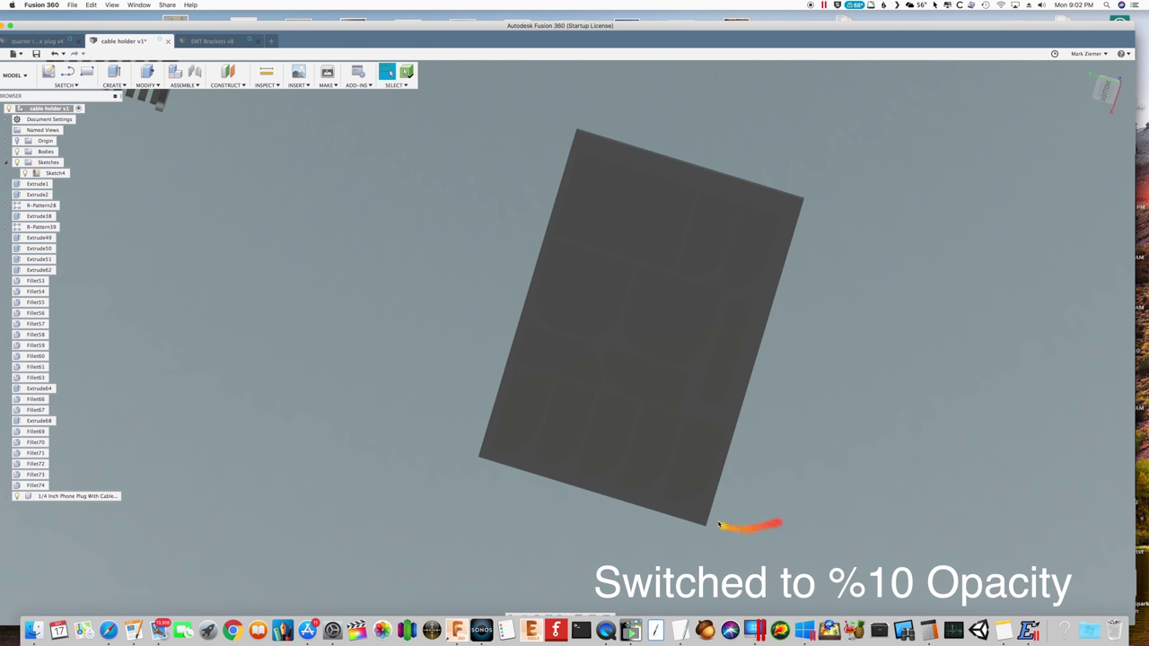
Step: Combine with the Cut operation, using the board as target and all nested parts as tool bodies, without keeping the tools
shift+middle_drag(719, 525, 650, 499)
scroll(650, 496, up, 10)
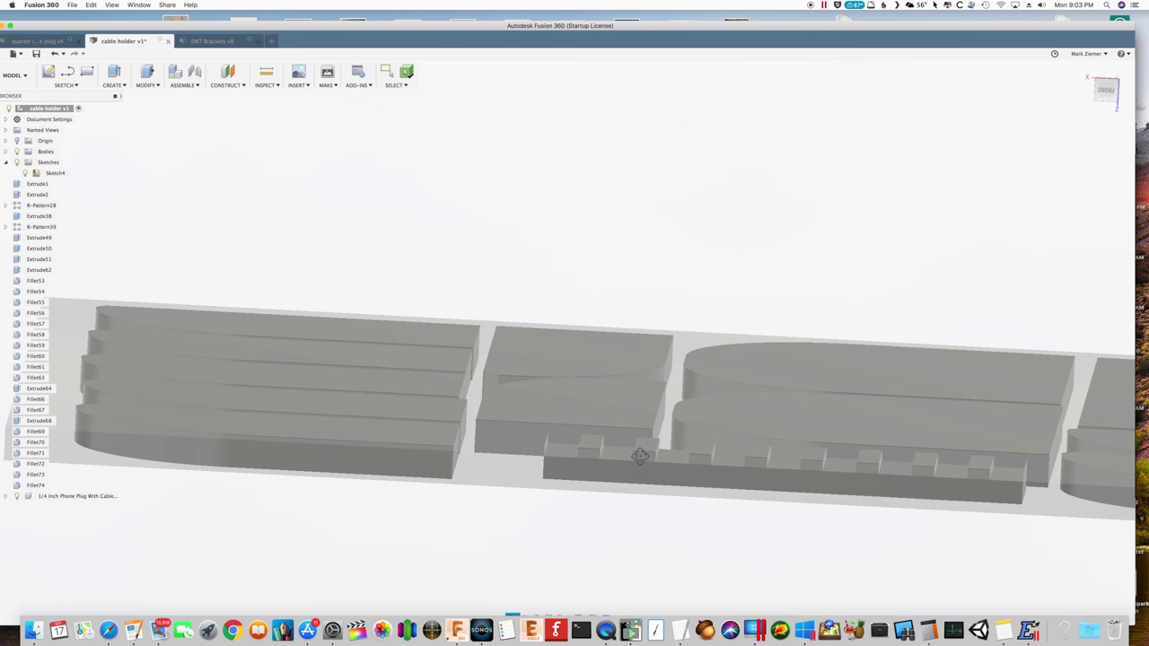
shift+middle_drag(639, 455, 605, 468)
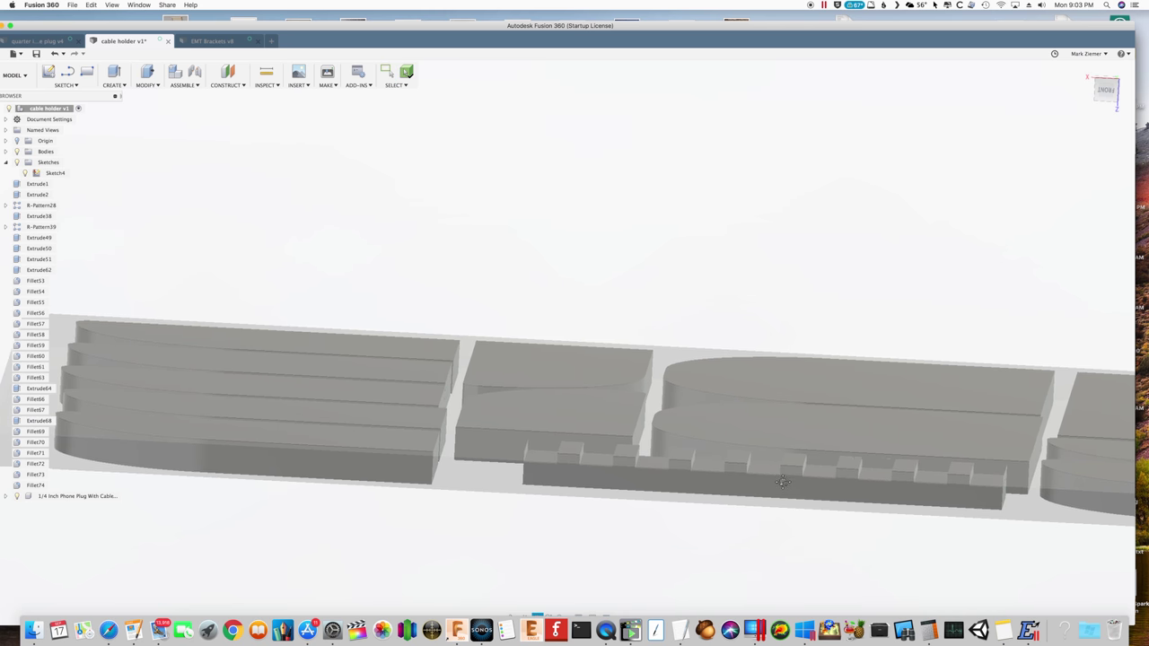
key(shift+F6)
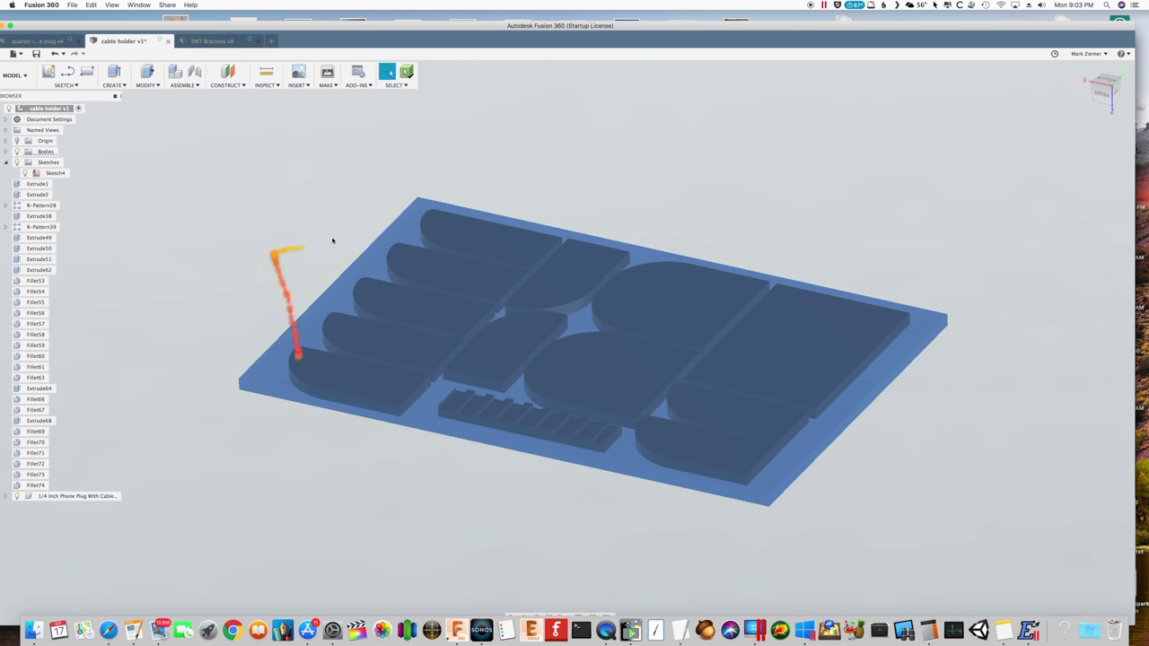
shift+middle_drag(577, 569, 586, 469)
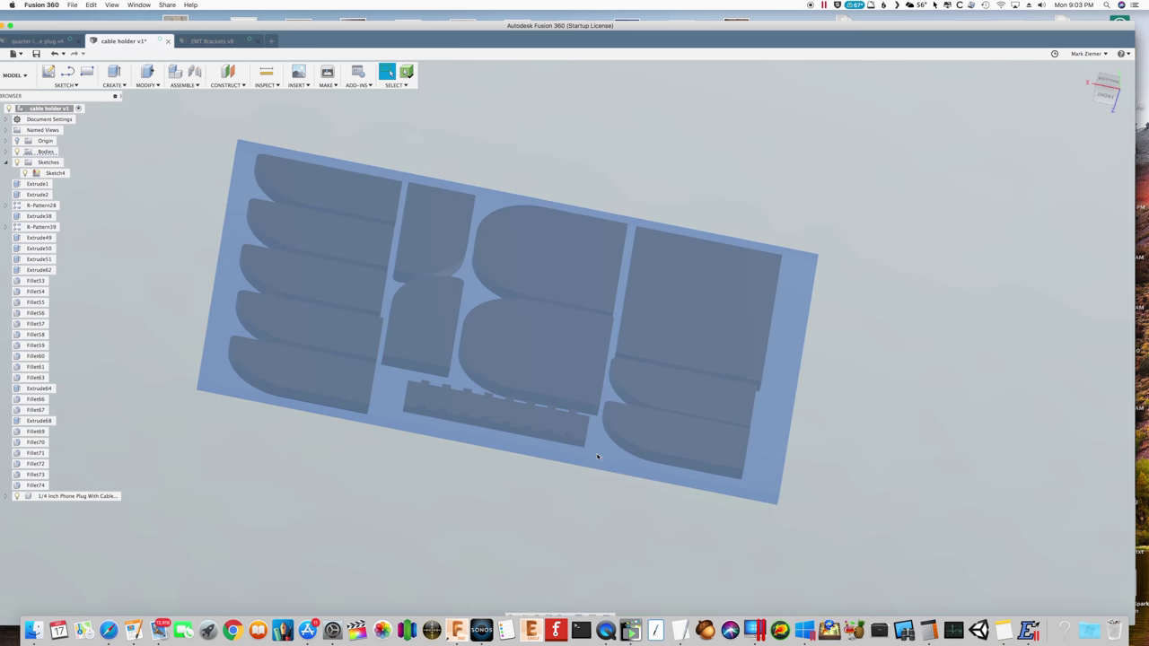
click(597, 457)
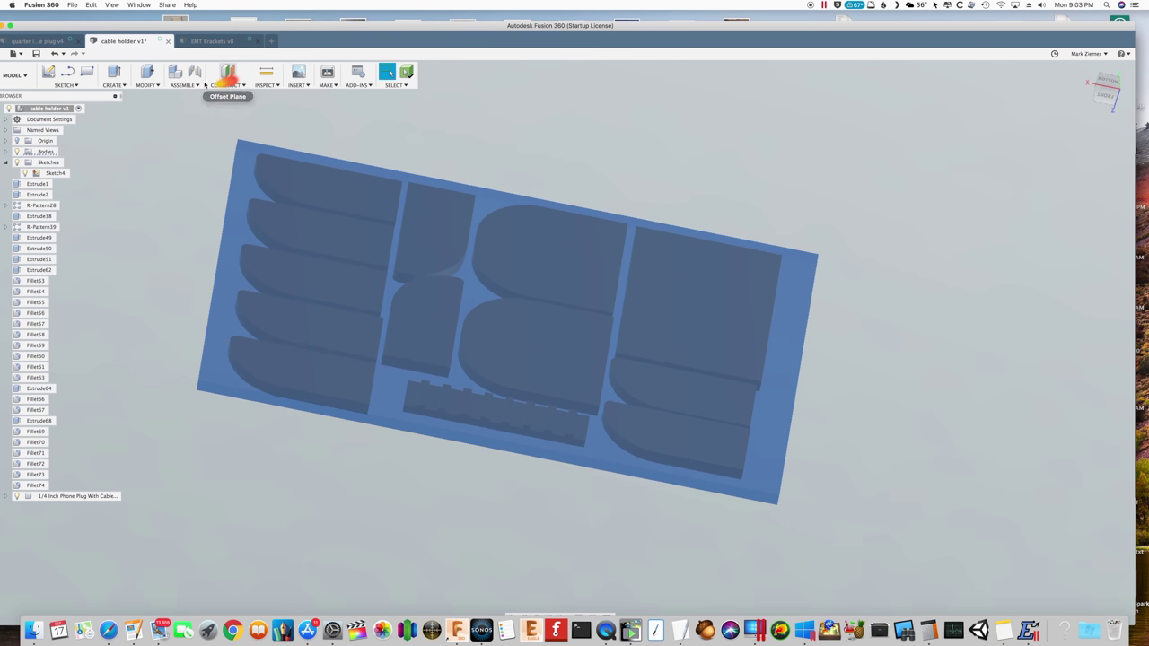
click(157, 86)
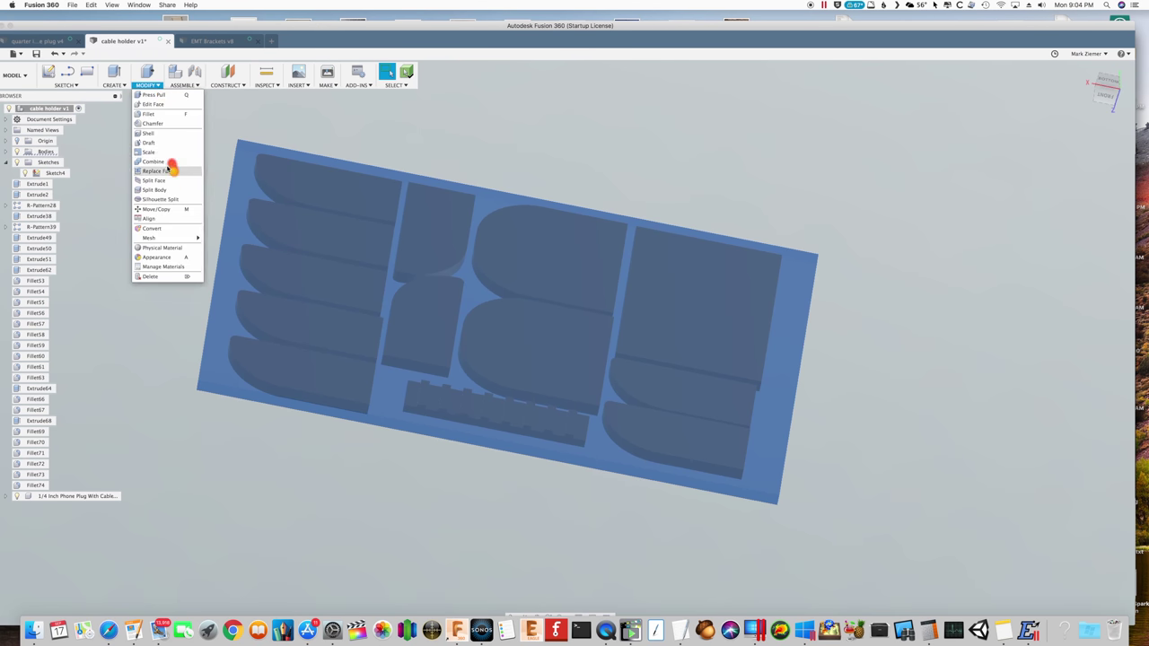
click(165, 164)
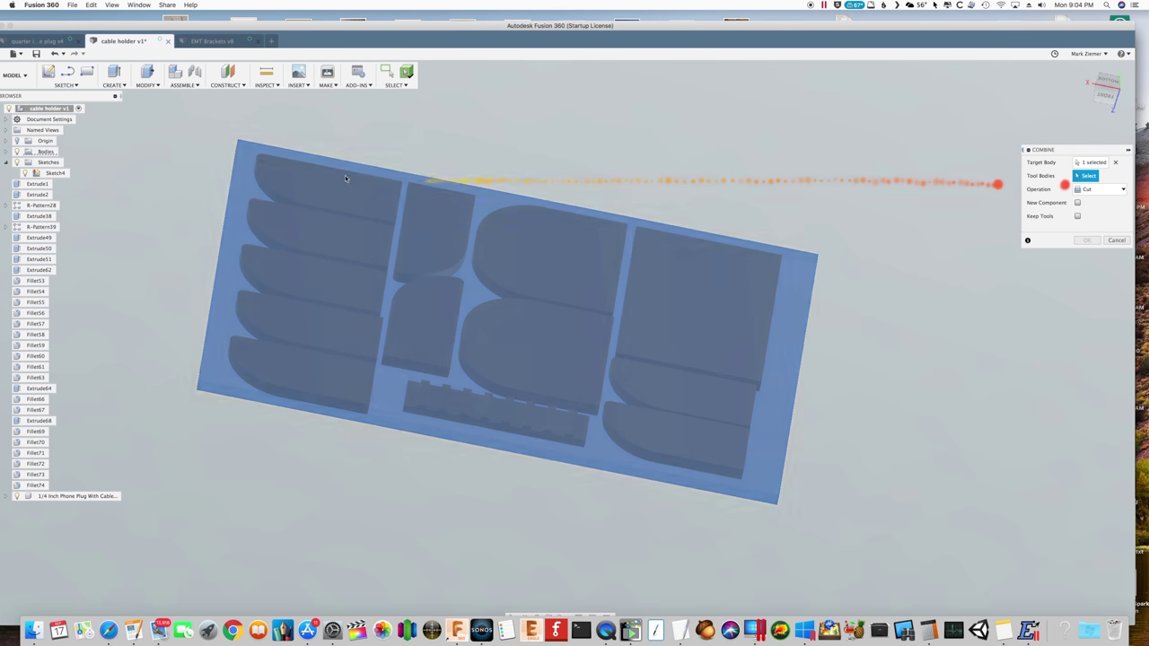
drag(185, 128, 792, 498)
right_drag(662, 390, 547, 559)
scroll(597, 470, up, 5)
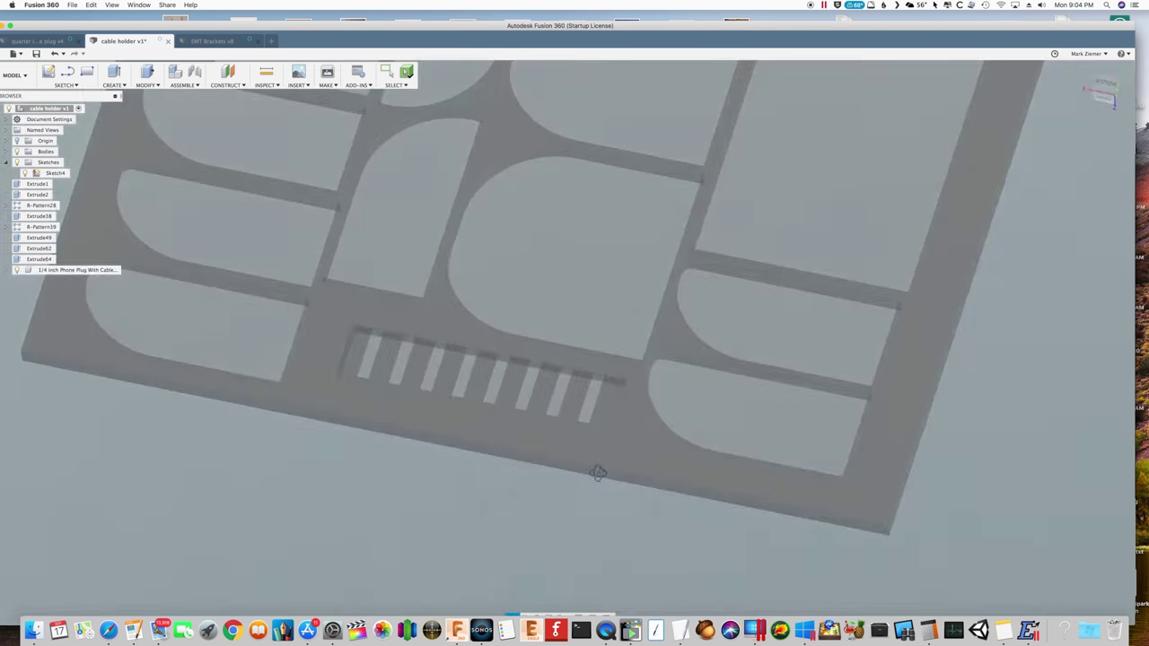
right_drag(585, 464, 514, 462)
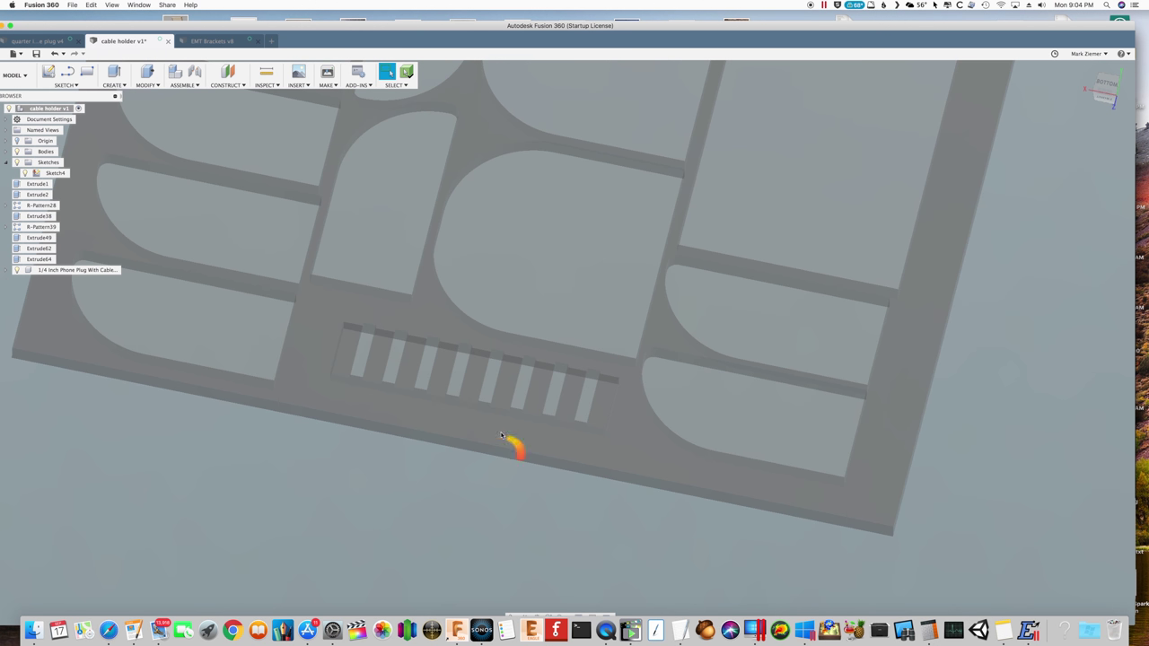
Step: Remove the existing sketch, create a new one on the board's large flat face, and finish it without drawing anything
right_drag(130, 185, 99, 162)
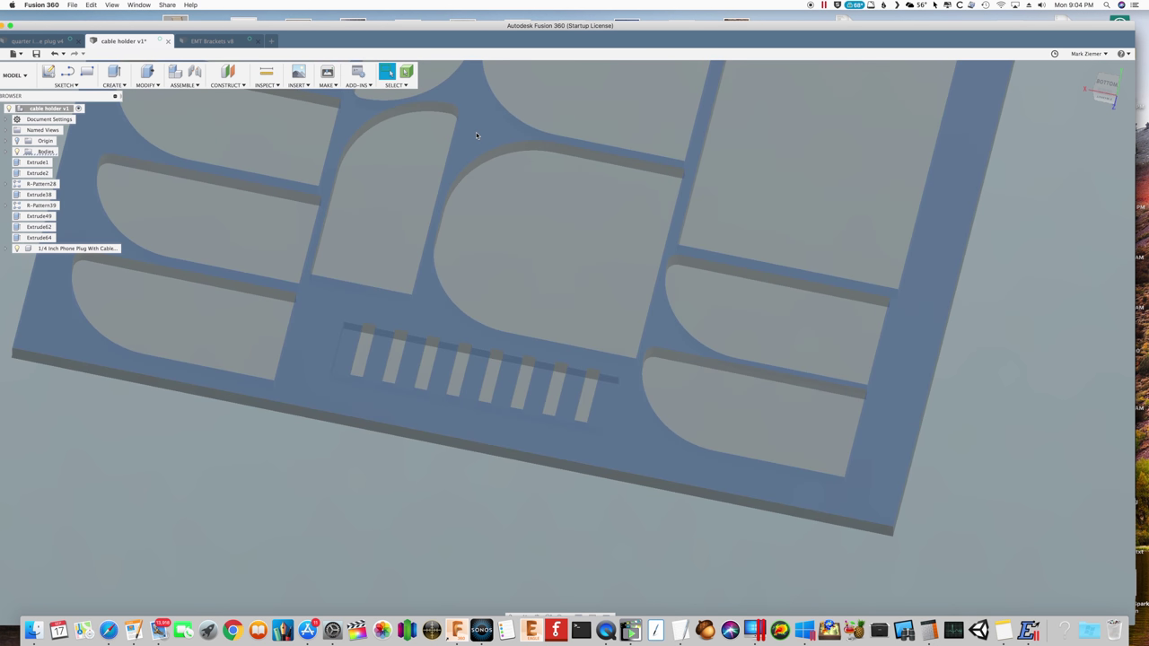
right_drag(361, 126, 276, 100)
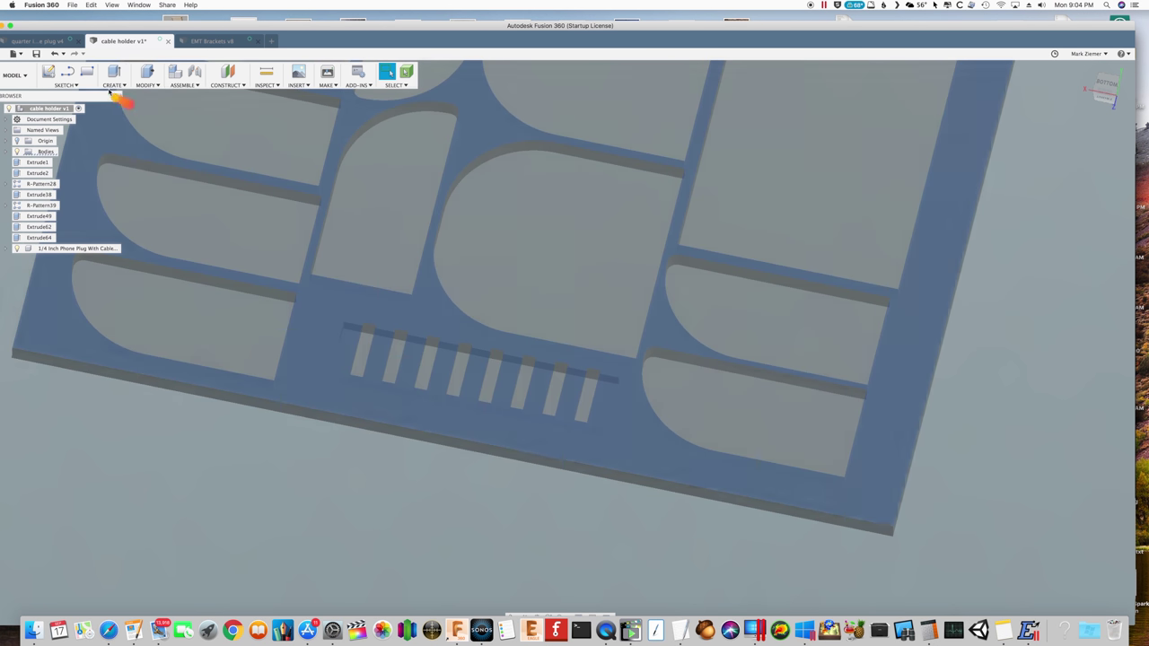
click(64, 85)
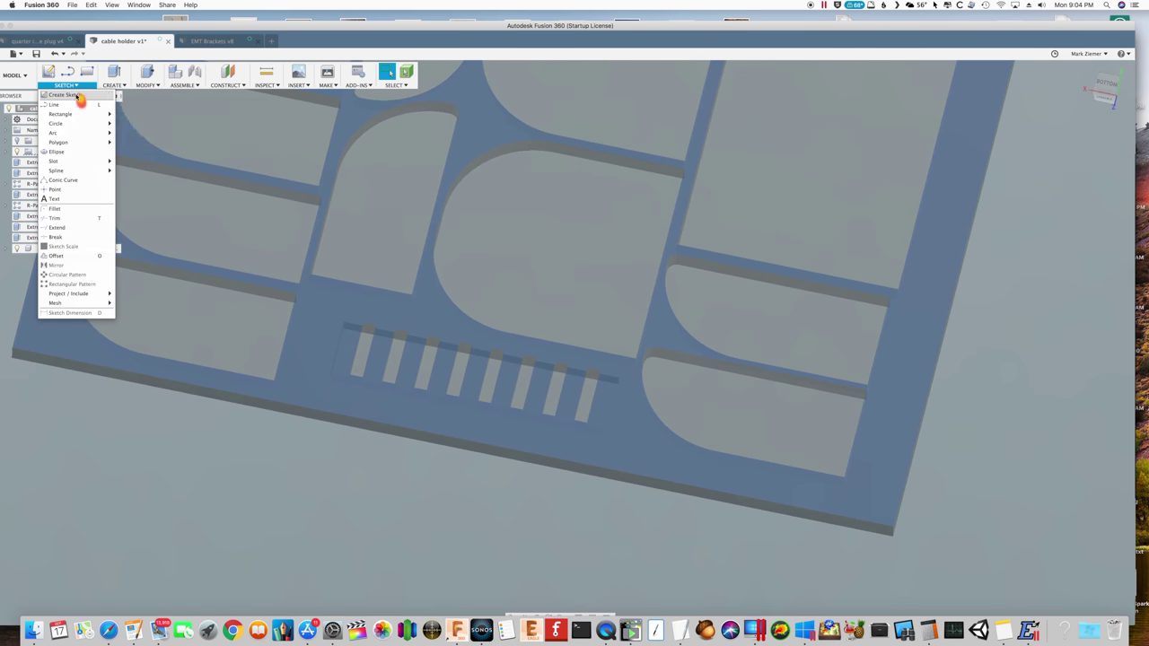
click(77, 96)
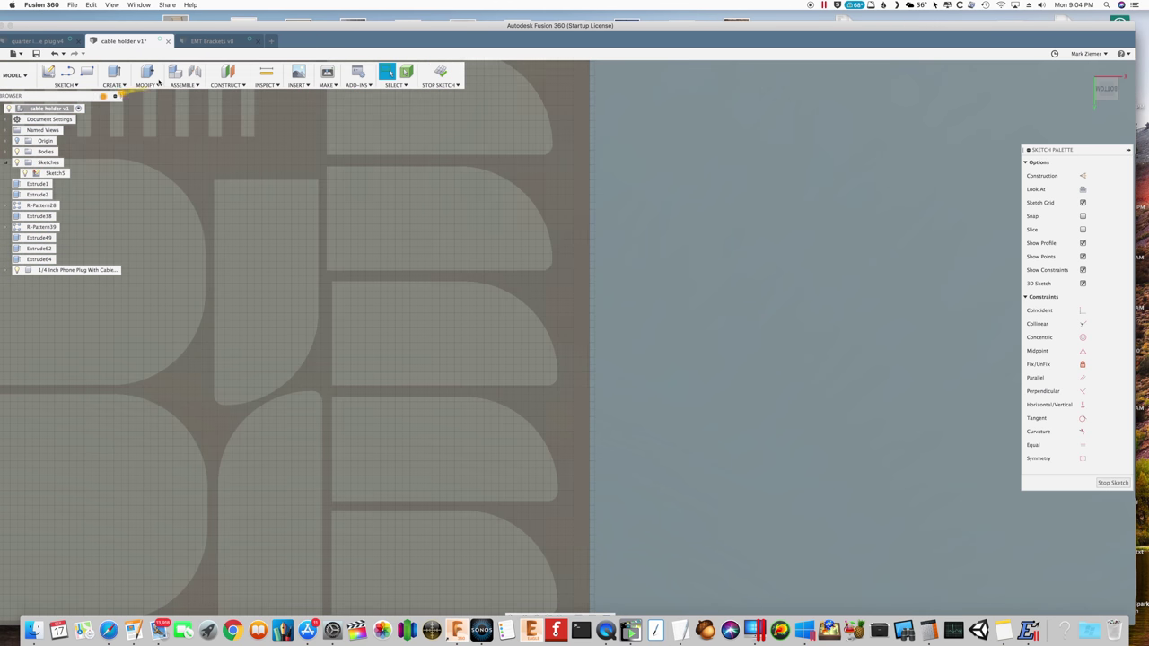
click(443, 76)
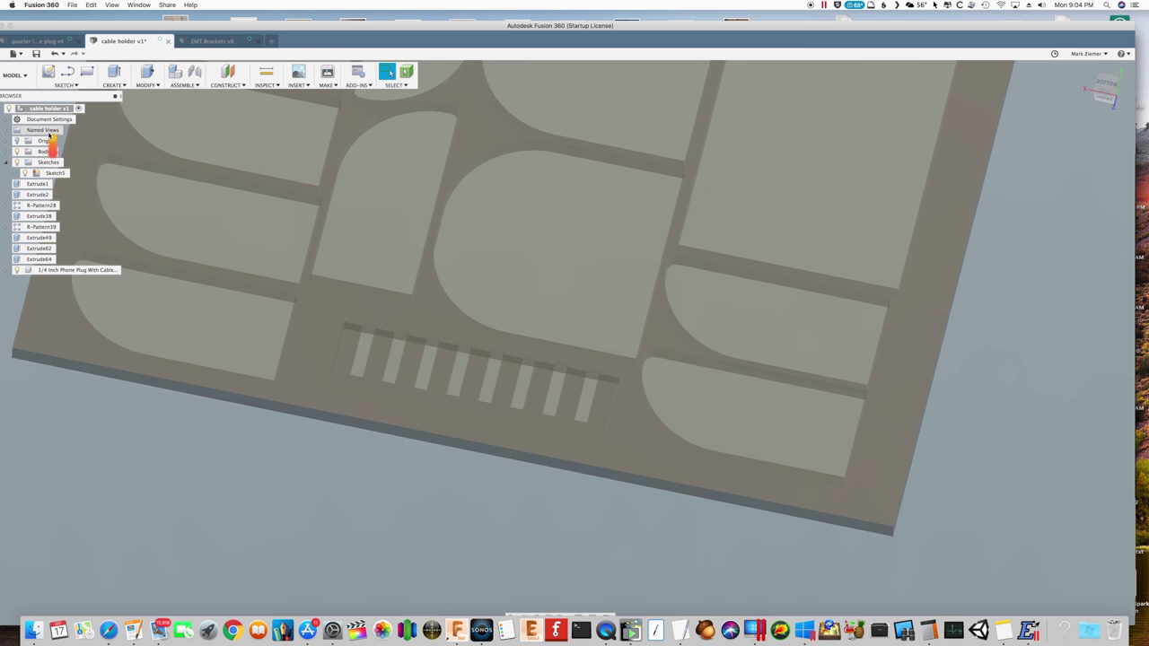
Step: Hide the bodies so that only the new sketch of the board and nested part outlines is displayed
click(52, 173)
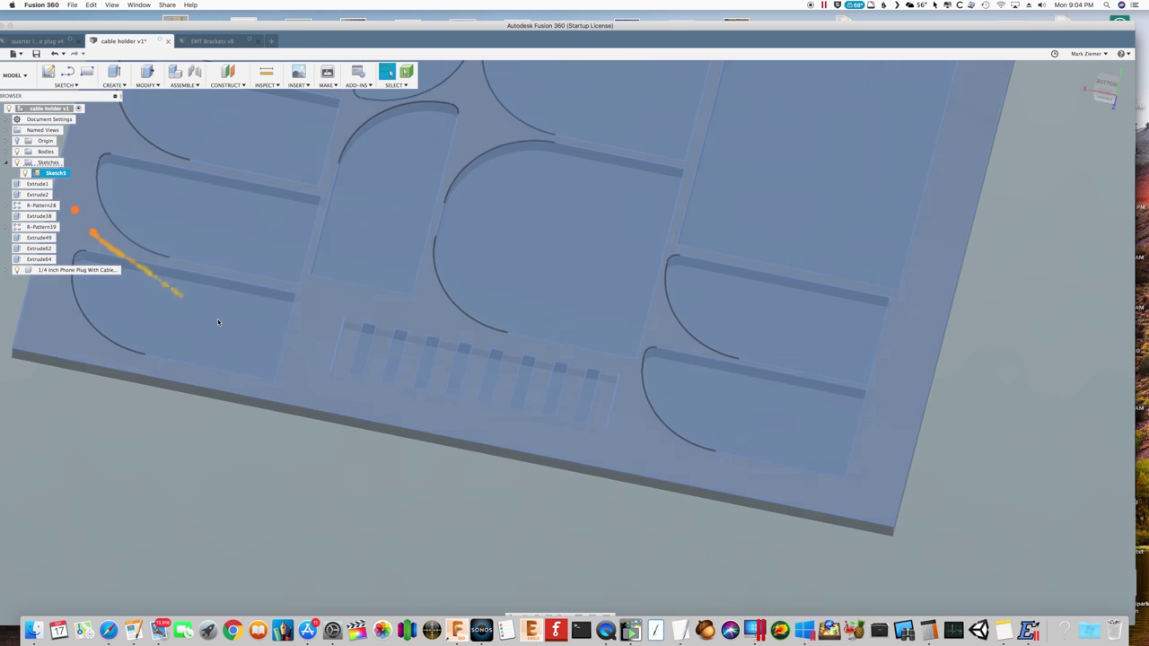
scroll(270, 485, down, 5)
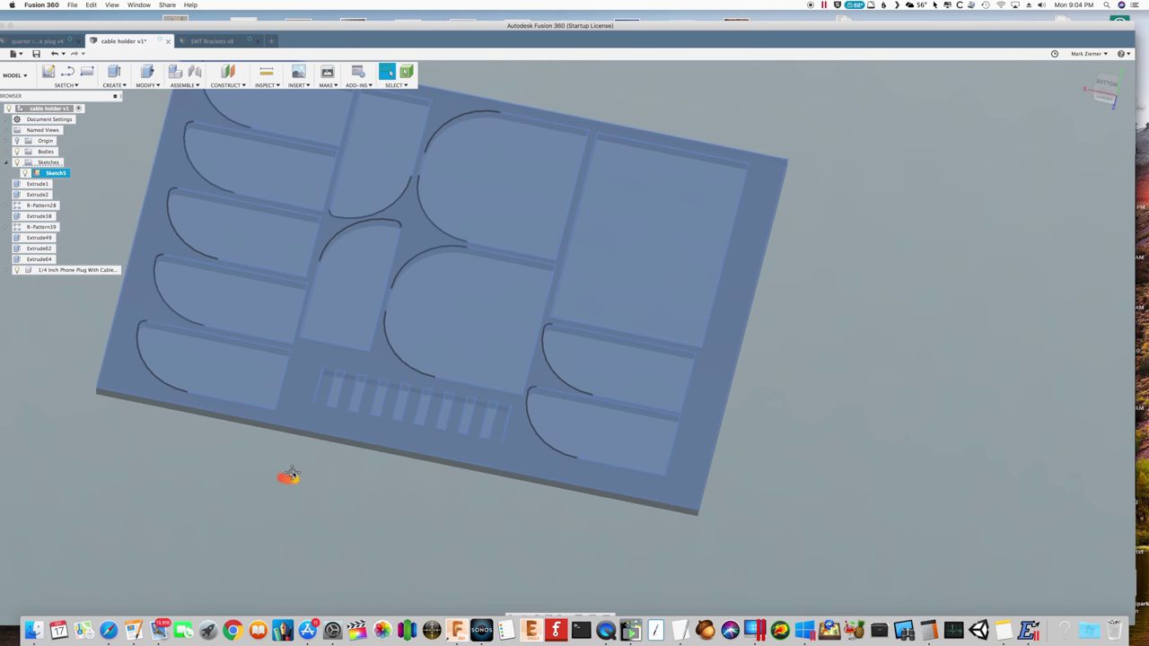
shift+middle_drag(289, 475, 353, 475)
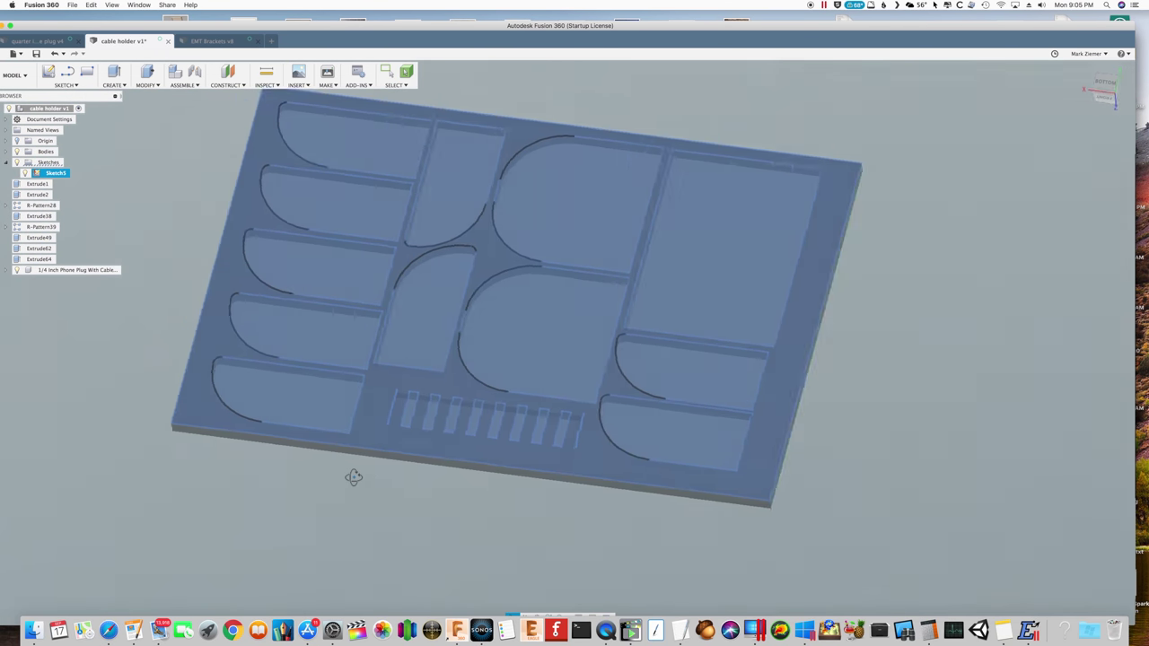
click(16, 151)
click(373, 534)
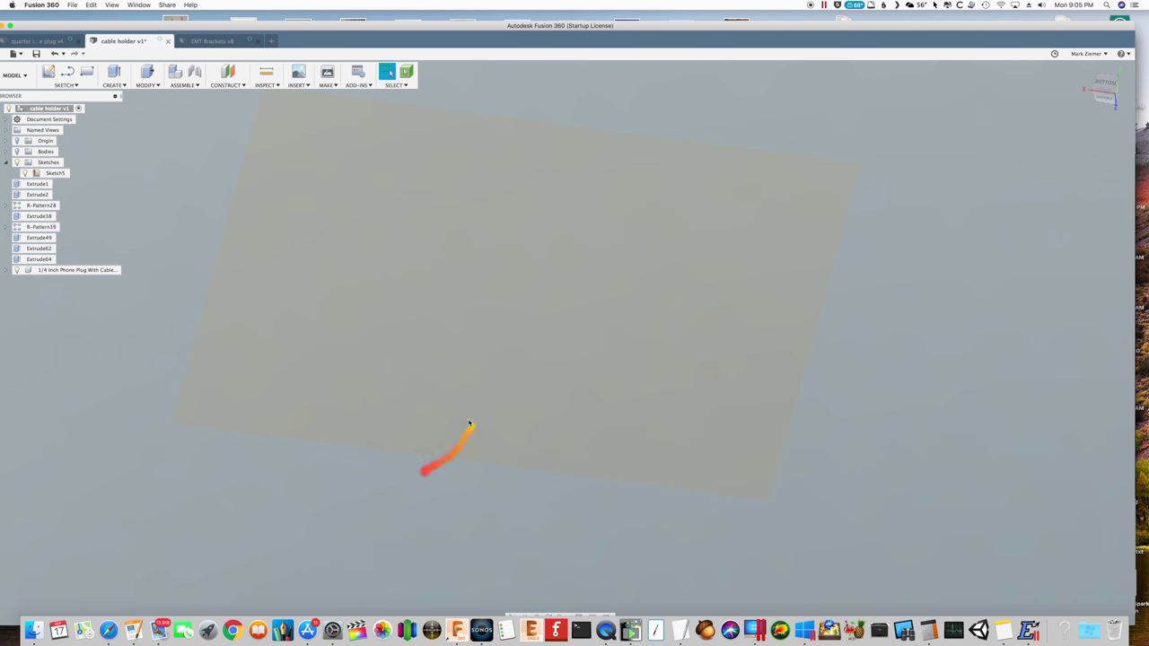
Step: Save the sketch with the nested part outlines as a DXF file
click(54, 172)
click(54, 176)
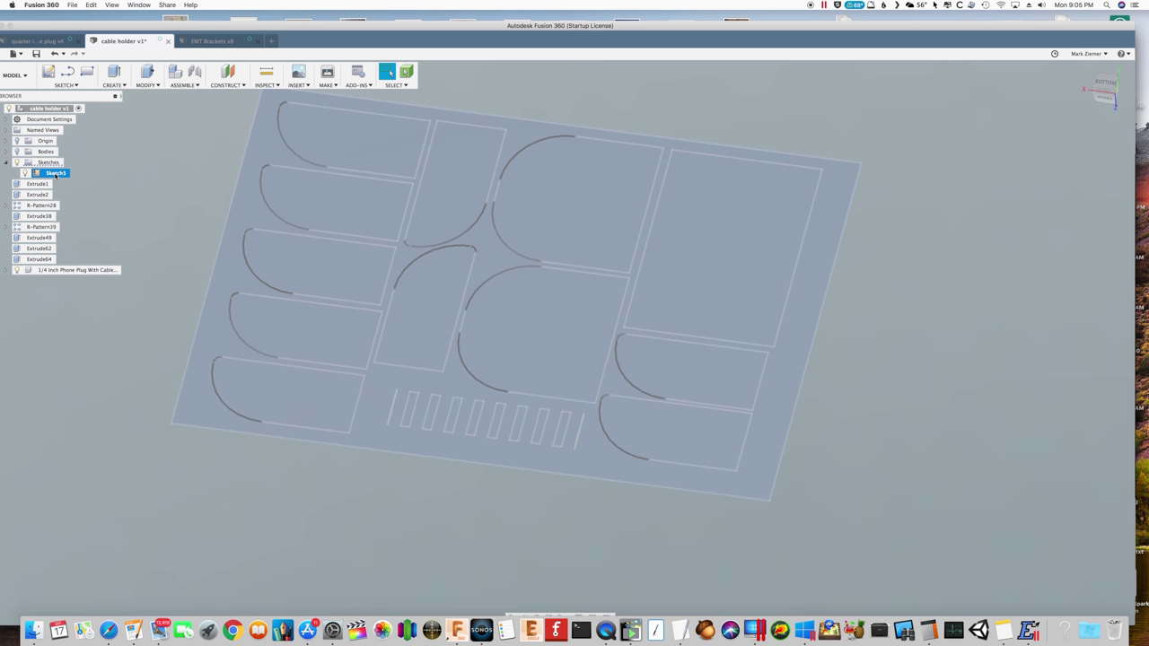
right_click(55, 175)
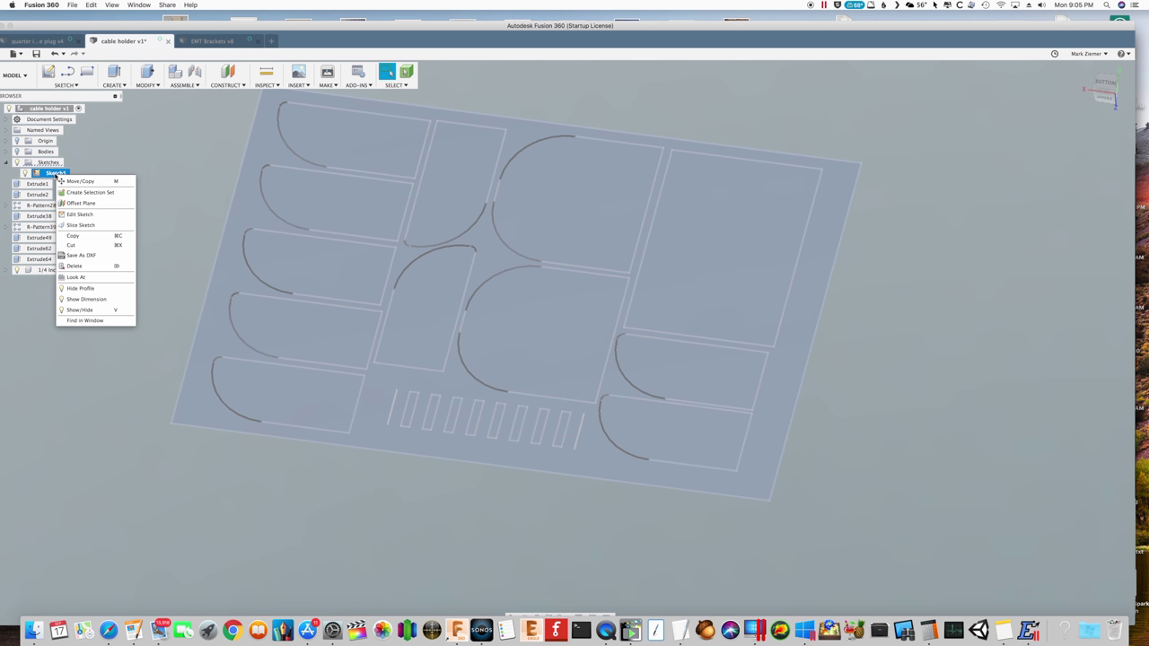
click(94, 256)
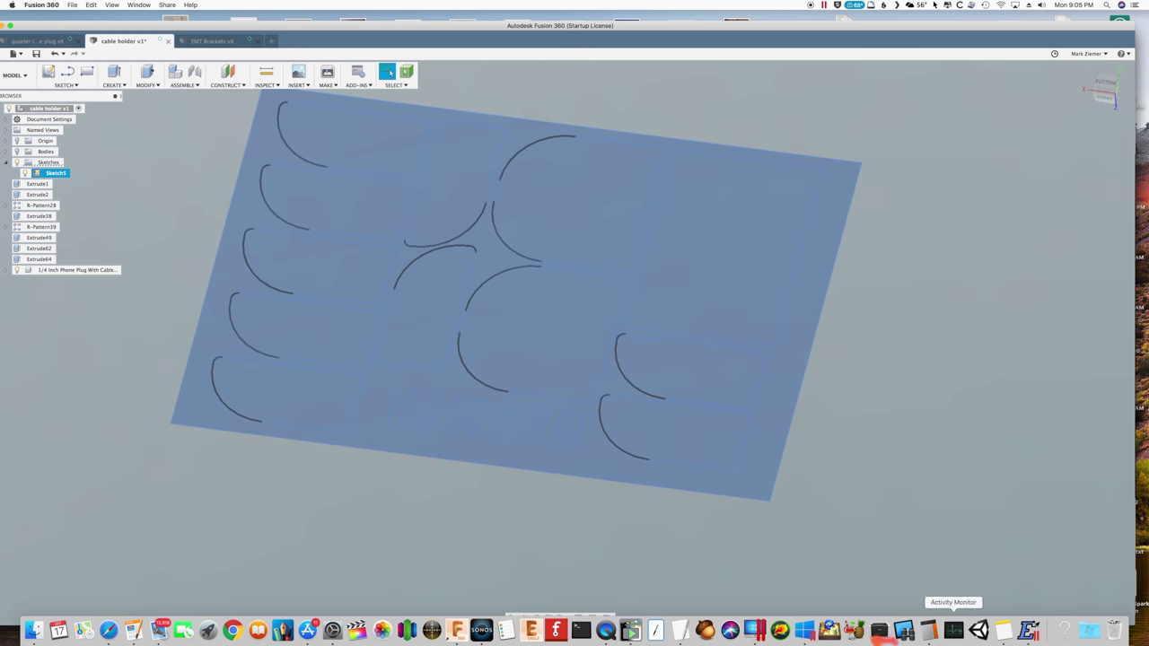
Step: Switch to Estlcam with cable holder.dxf loaded, repositioning the Fusion 360 window behind it
click(1030, 632)
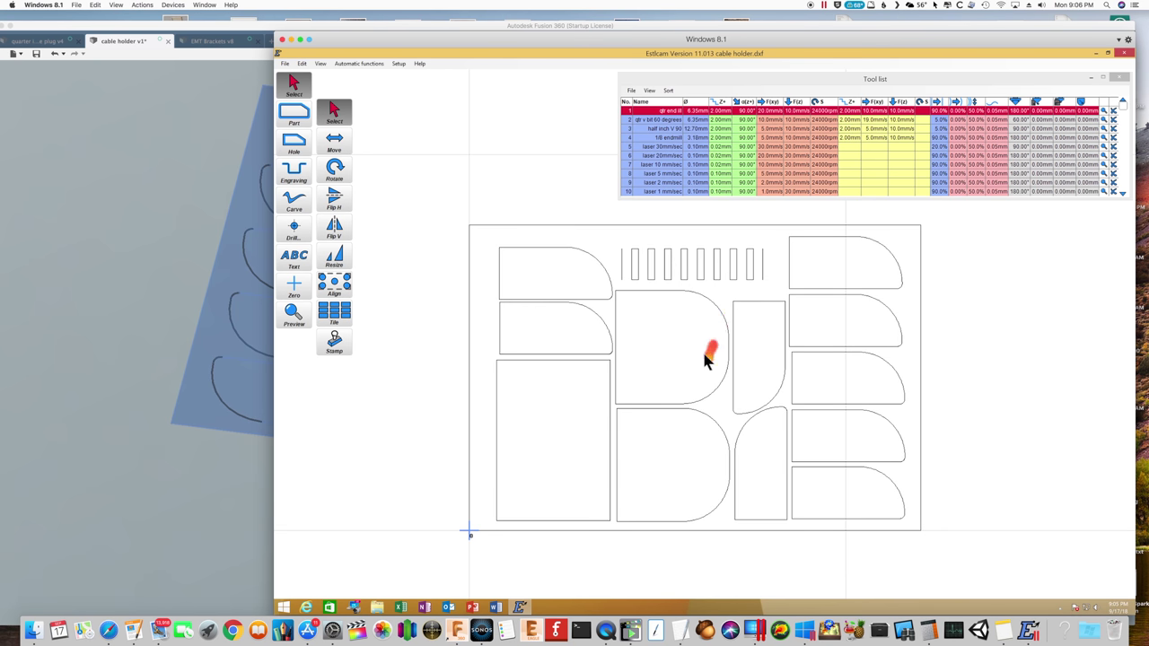
click(157, 229)
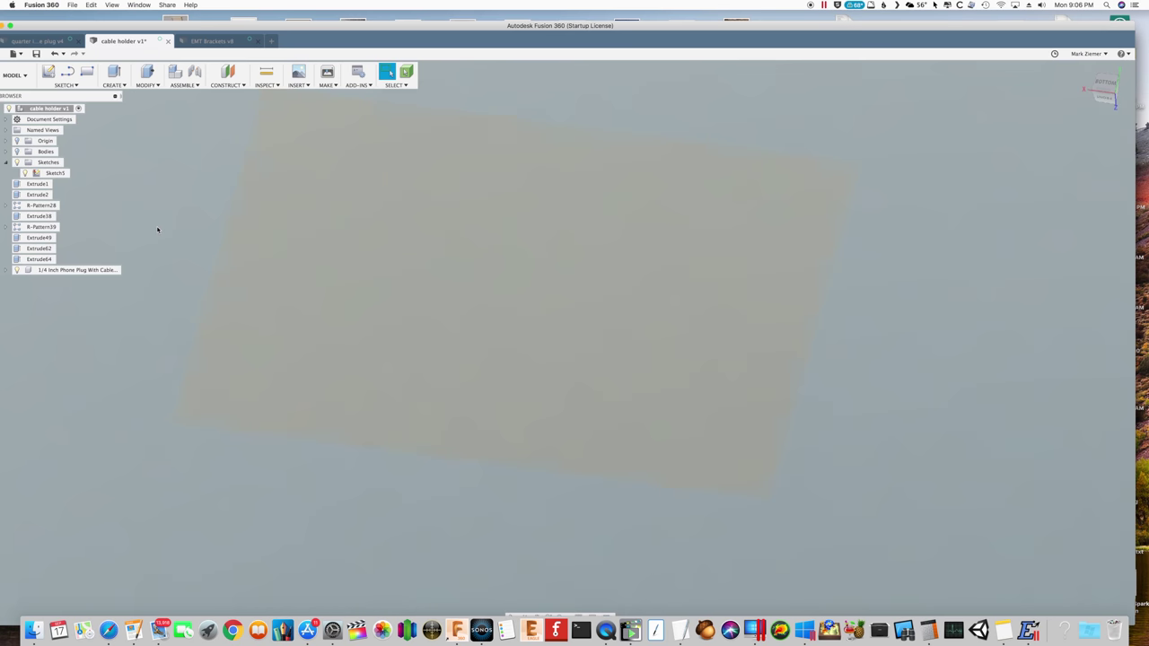
drag(146, 34, 183, 33)
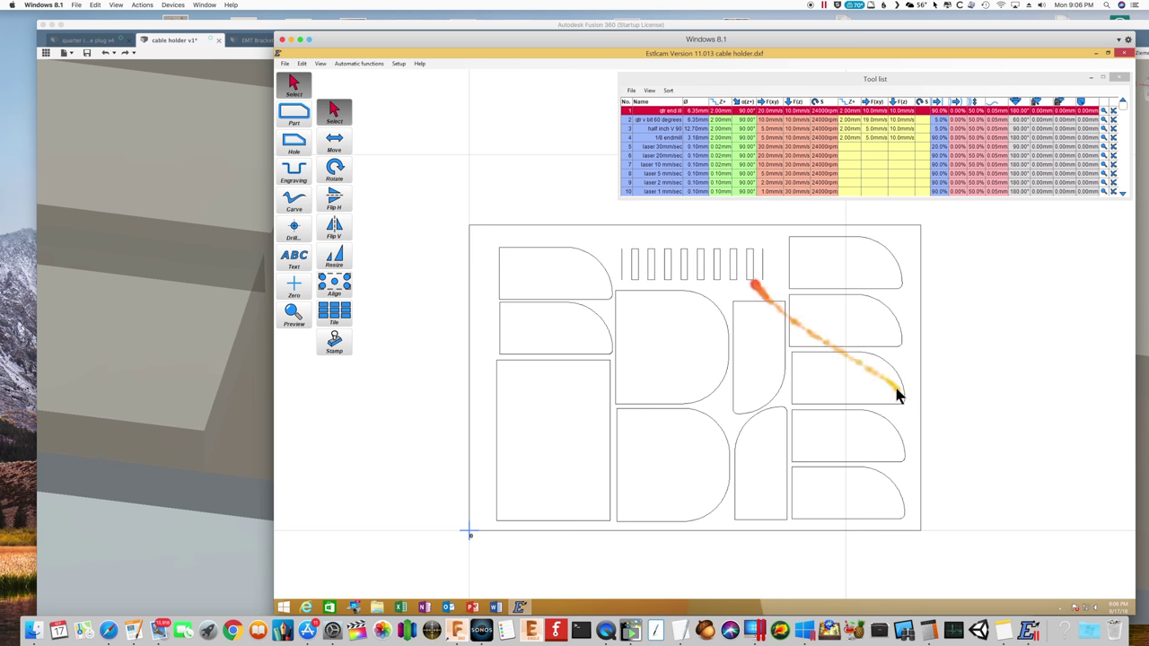
Step: Create toolpaths automatically as parts and holes for the closed shapes, with circle drilling and open-shape engraving disabled
scroll(754, 393, up, 1)
scroll(754, 394, down, 3)
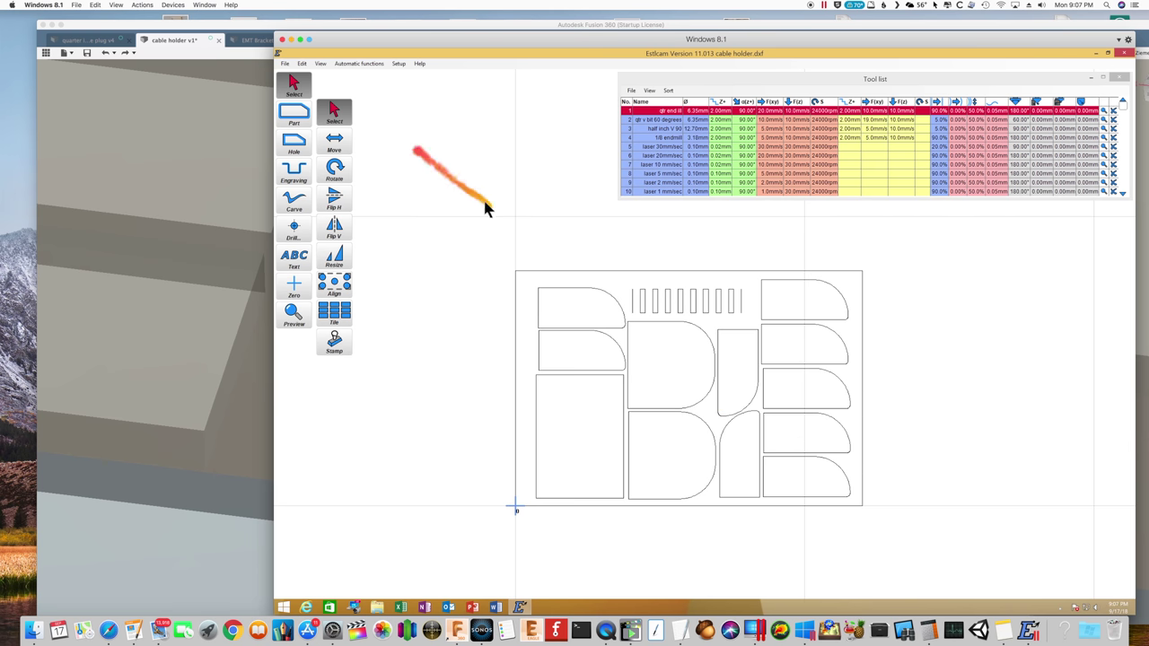
click(364, 65)
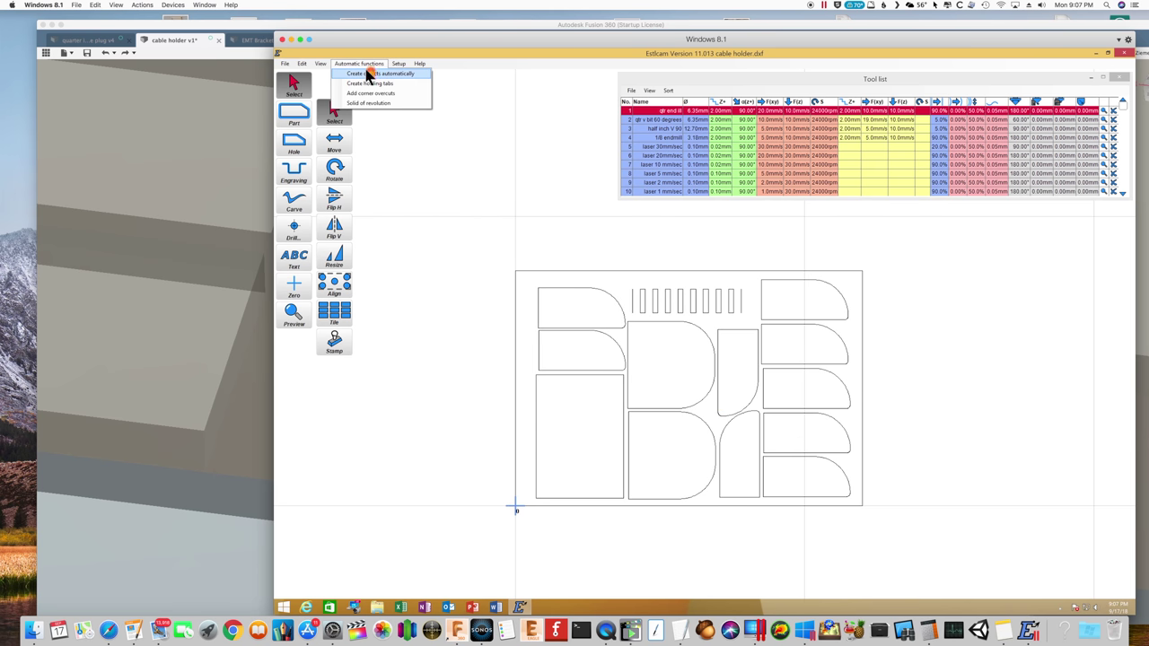
click(367, 74)
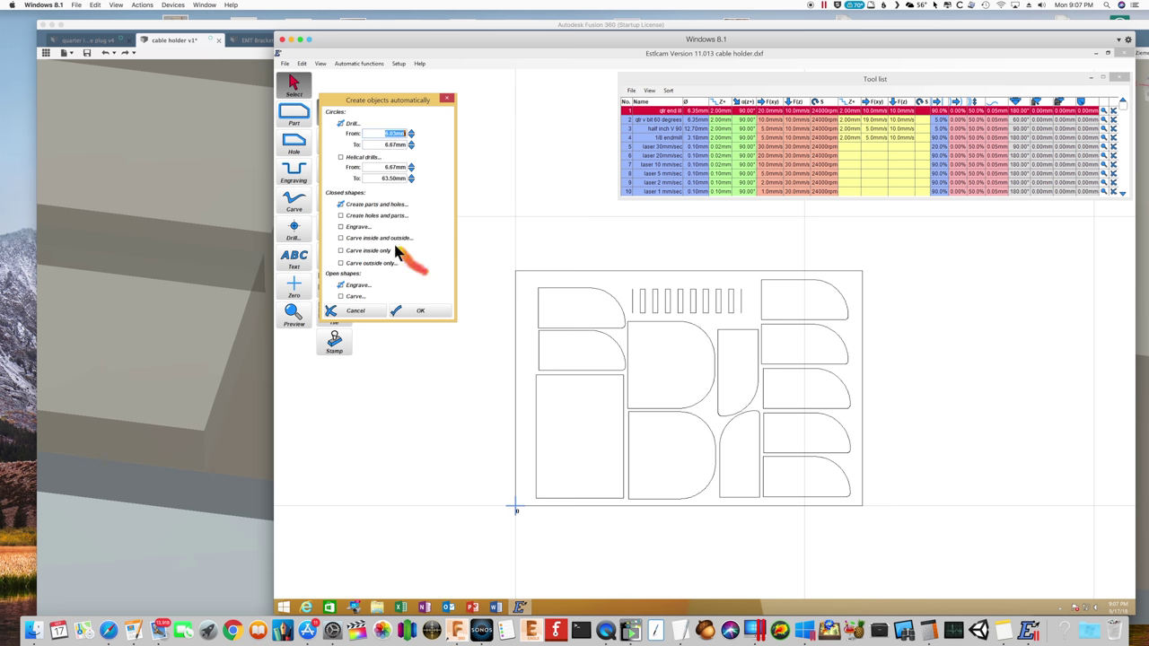
click(345, 285)
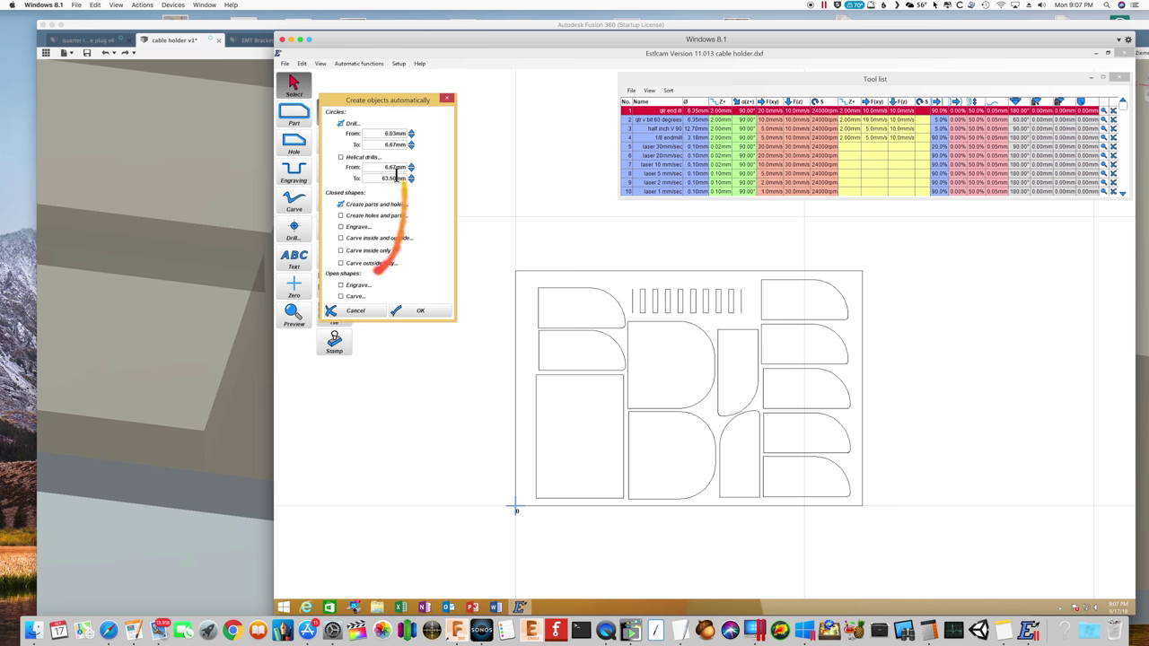
click(341, 123)
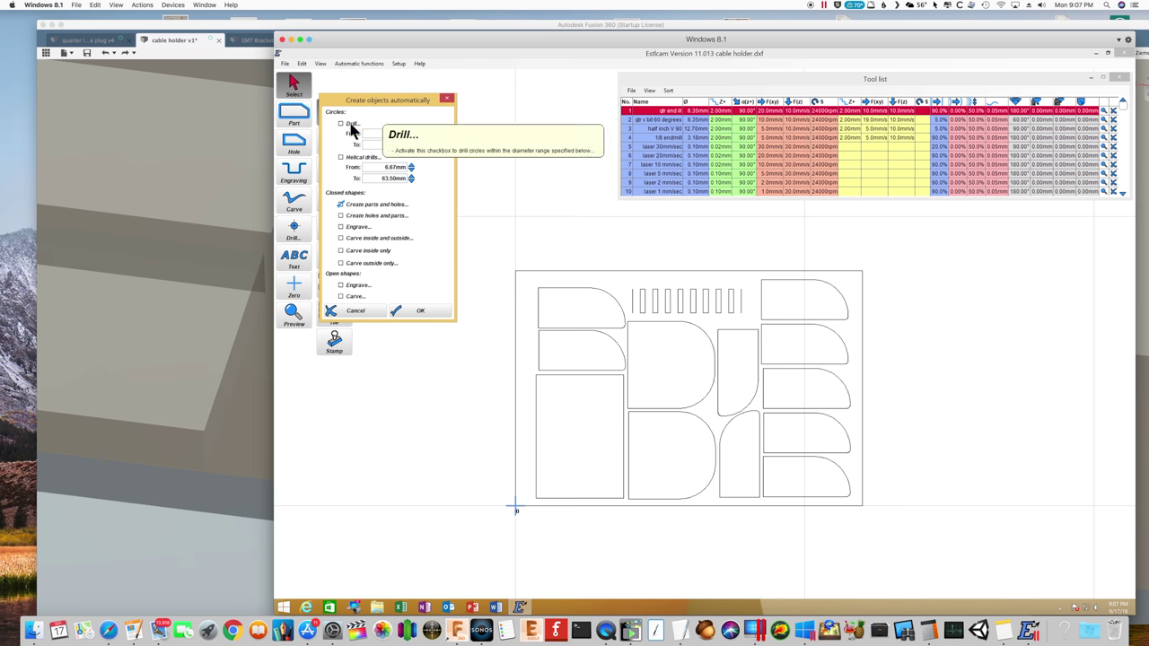
click(438, 315)
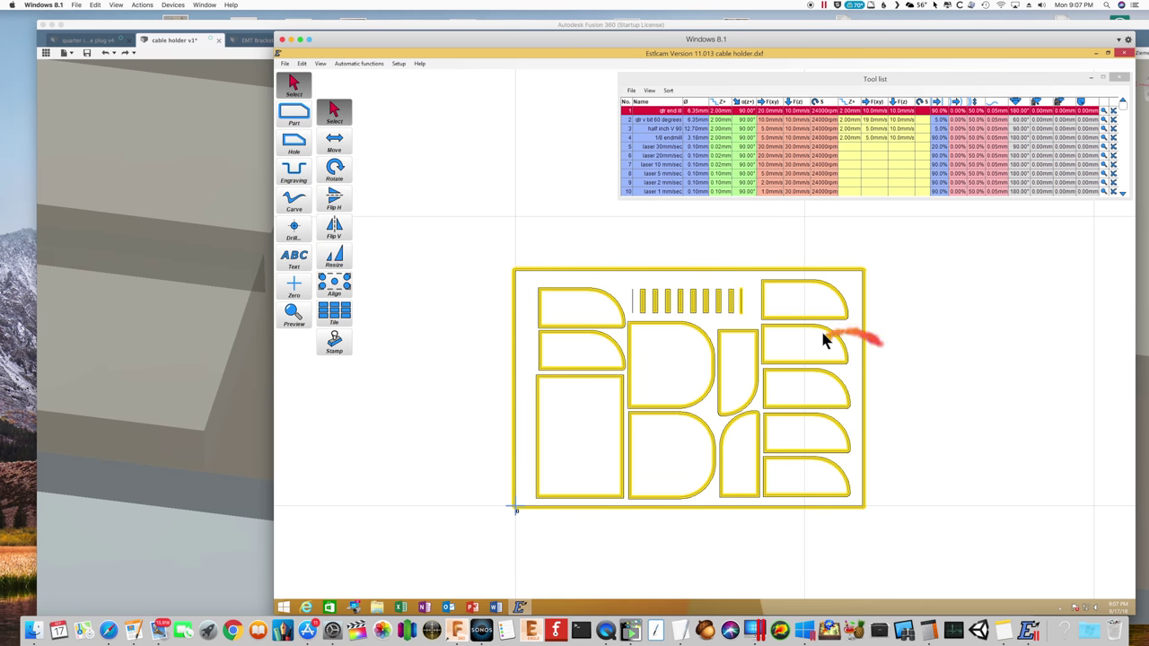
Step: Delete the automatically created toolpaths on the row of narrow slot rectangles
scroll(823, 336, up, 2)
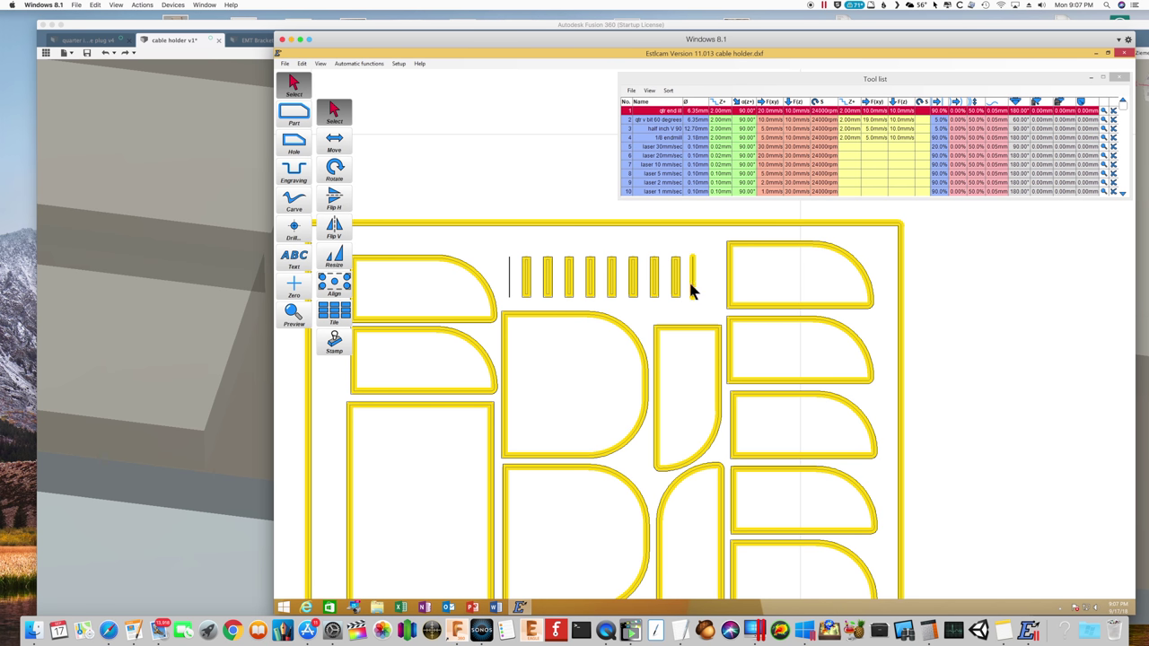
click(526, 275)
drag(505, 252, 706, 300)
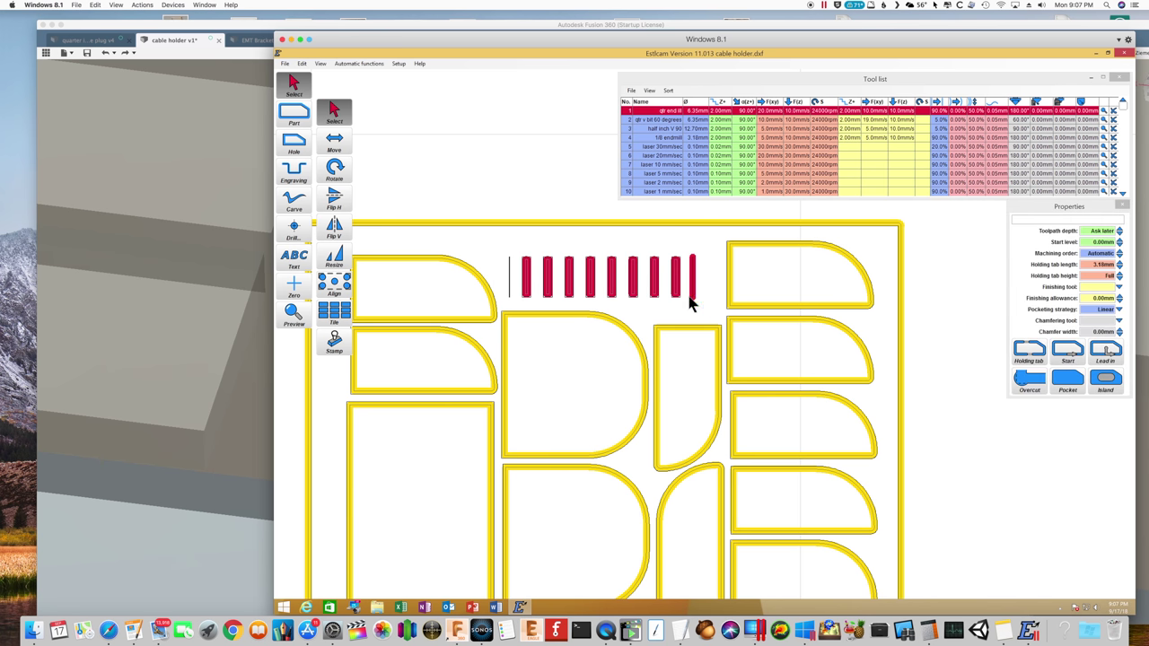
right_click(654, 290)
click(675, 301)
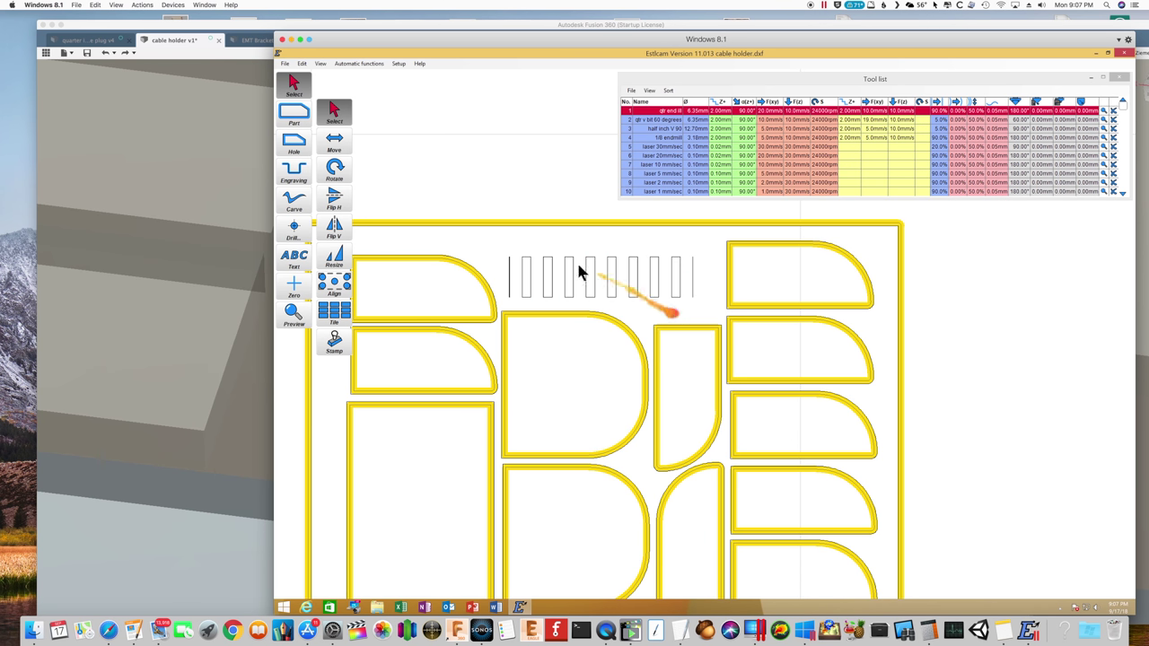
Step: Manually create one rectangular part toolpath around the whole row of narrow rectangles, using its outer corner points
click(293, 112)
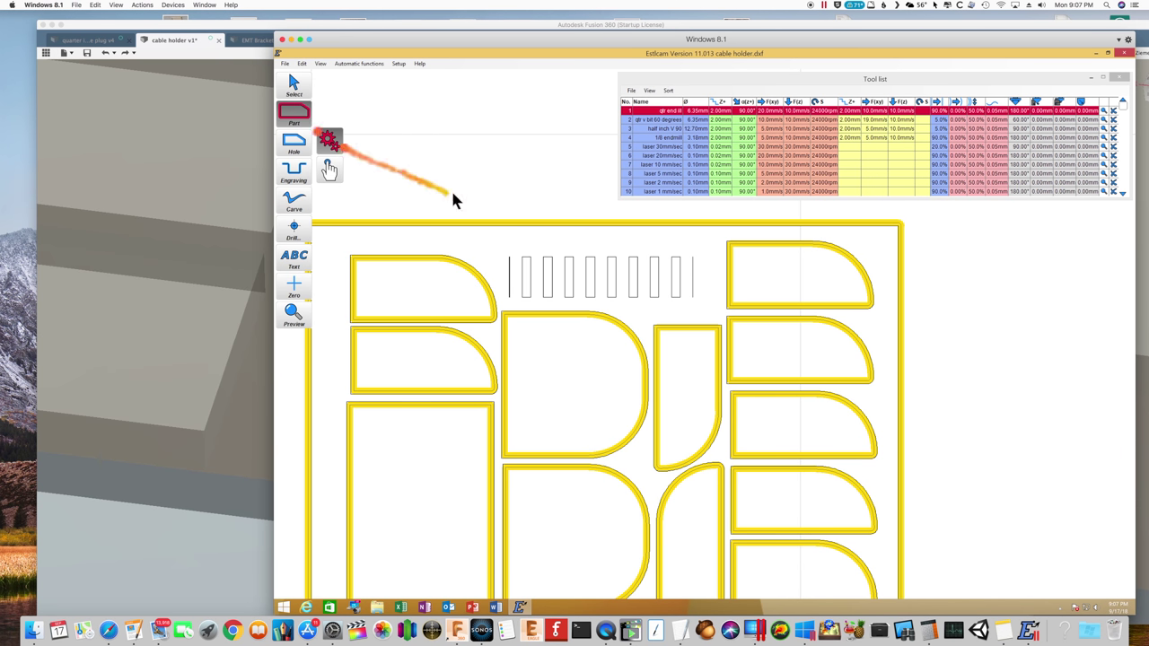
click(507, 261)
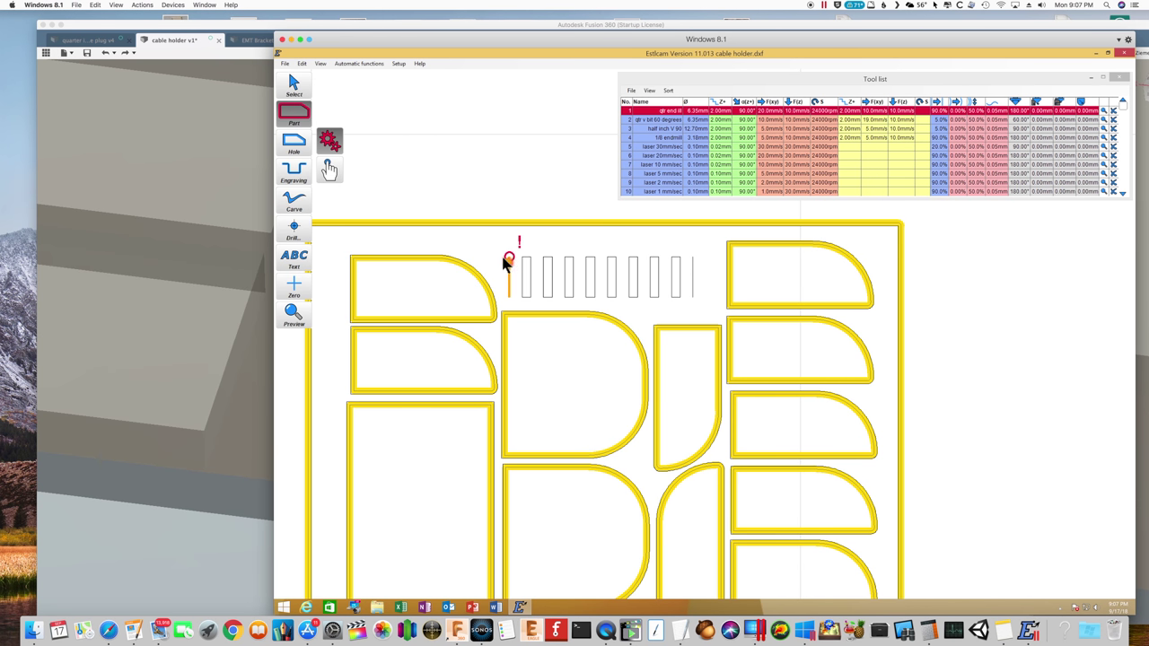
click(330, 169)
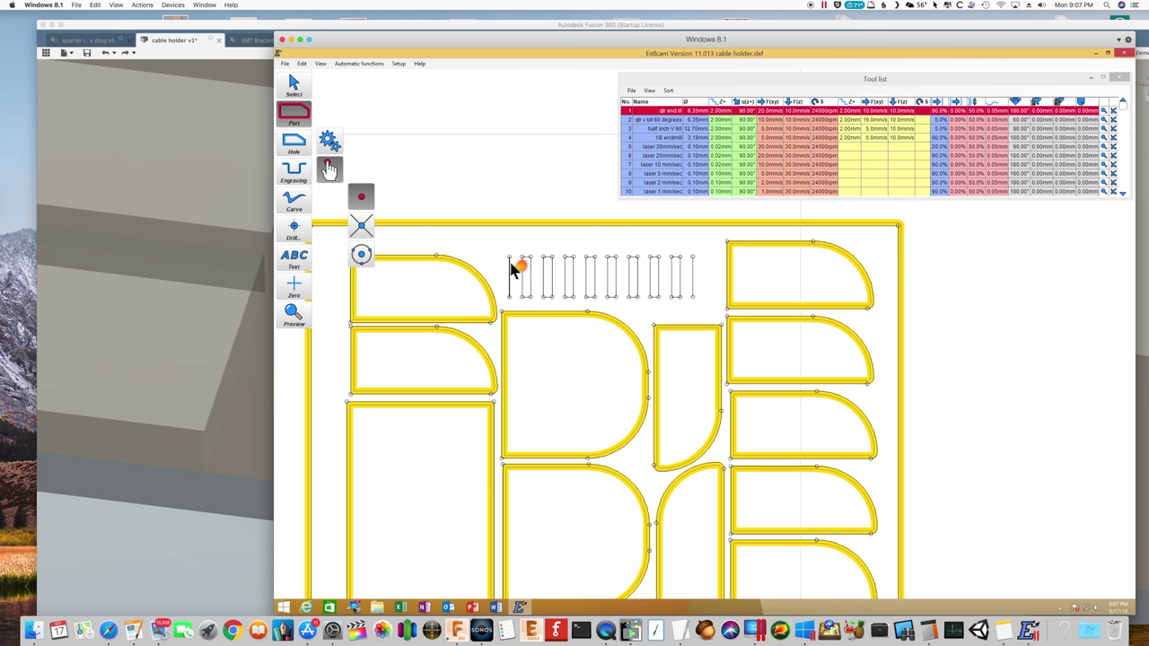
scroll(510, 287, up, 1)
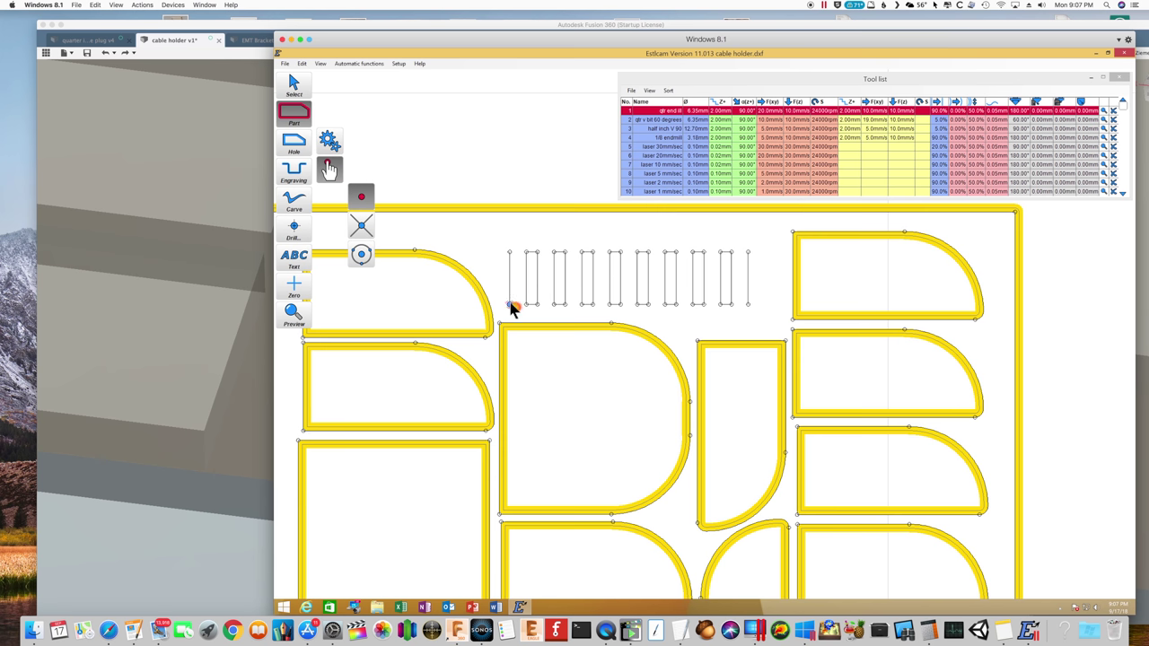
mouse_move(509, 306)
mouse_down()
mouse_move(734, 317)
mouse_move(748, 306)
mouse_move(752, 254)
mouse_move(637, 237)
mouse_move(501, 245)
mouse_move(510, 307)
mouse_up()
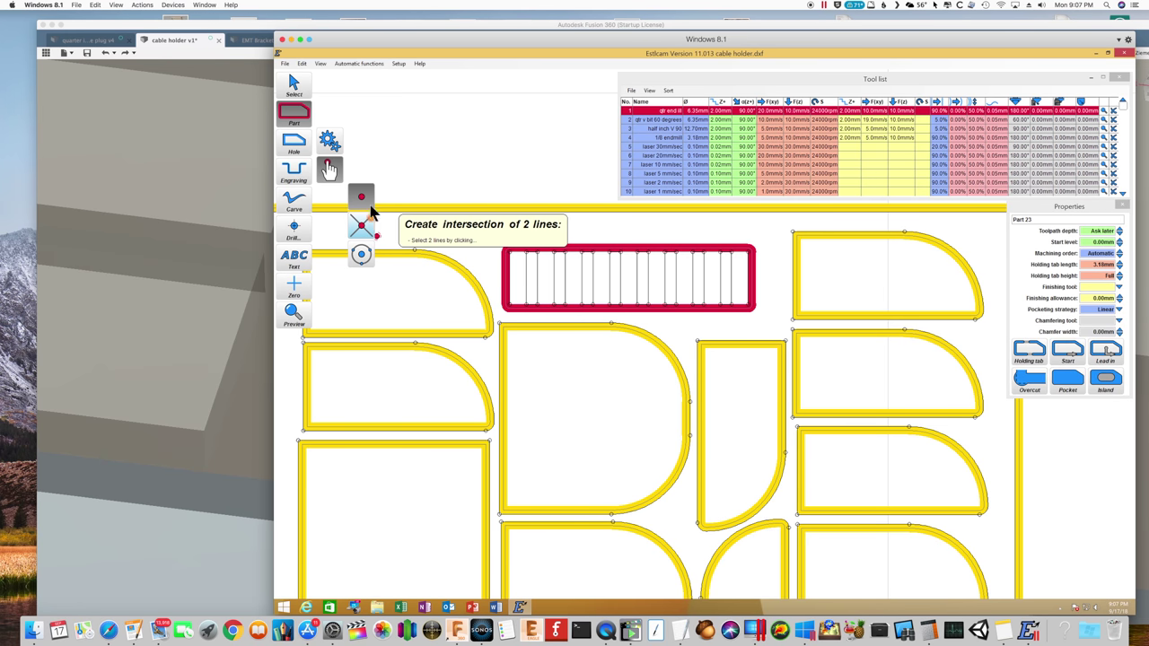
click(493, 211)
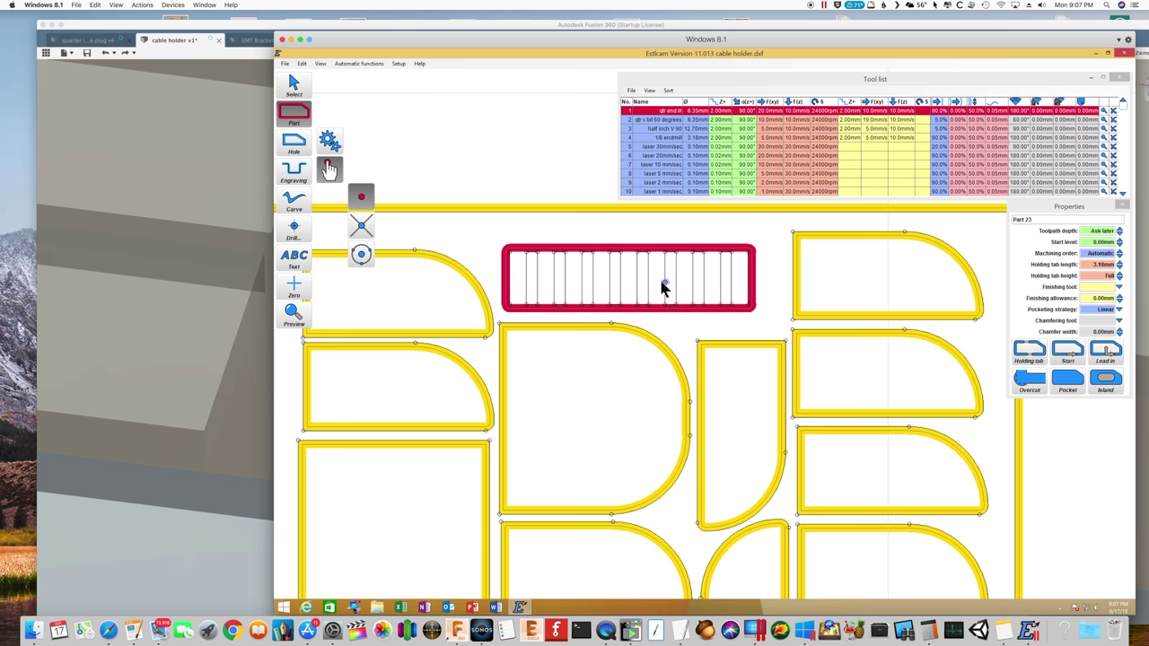
Step: Manually create hole toolpaths in the nine areas beside and between the narrow rectangles, and turn them into pockets
click(295, 144)
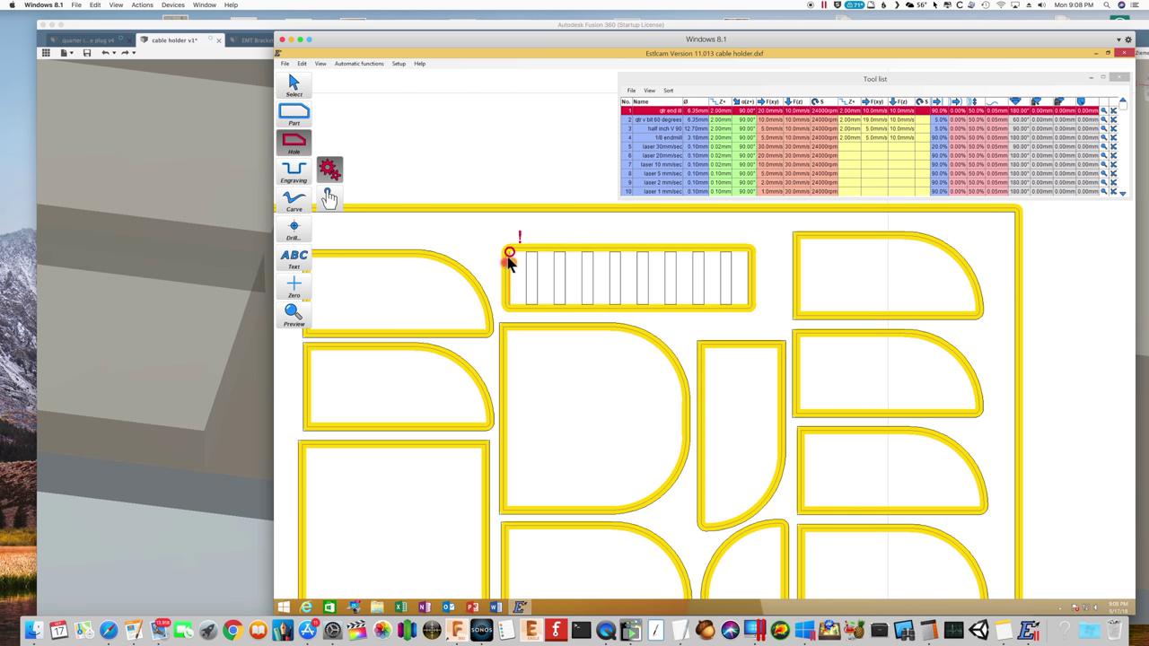
click(329, 197)
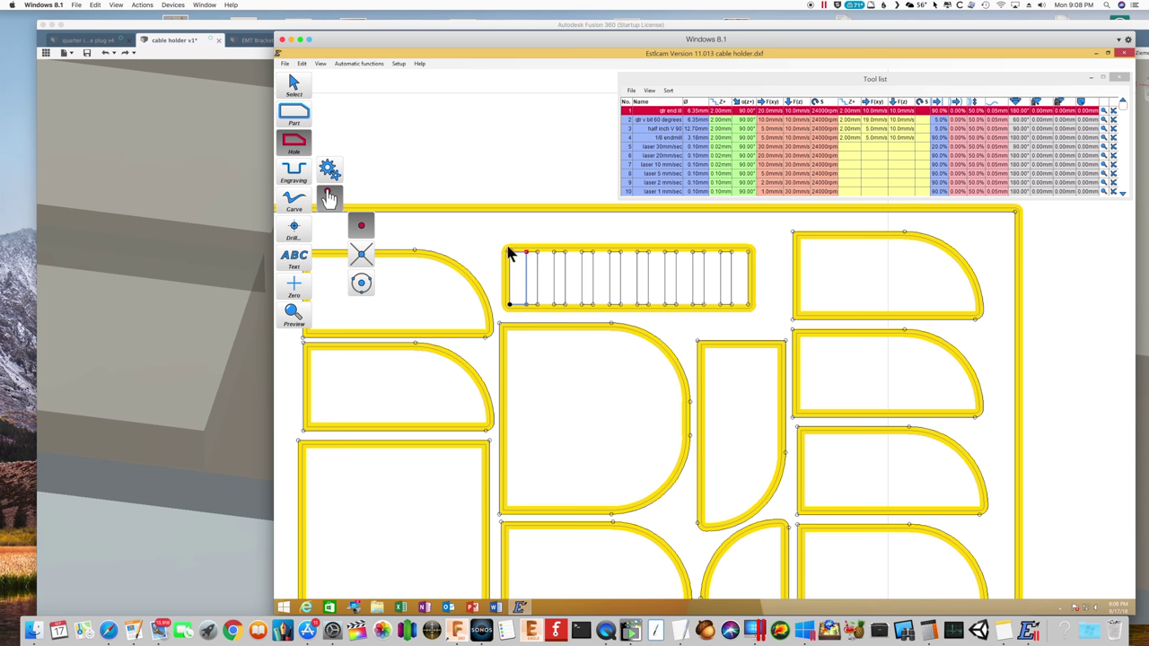
click(509, 307)
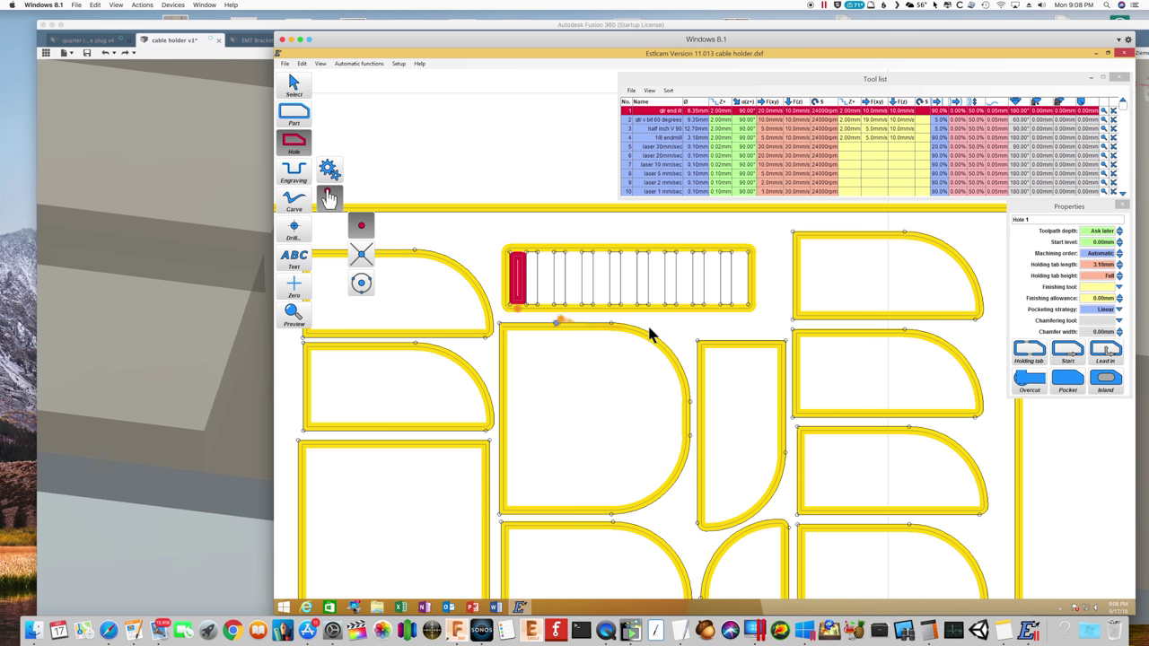
click(1076, 385)
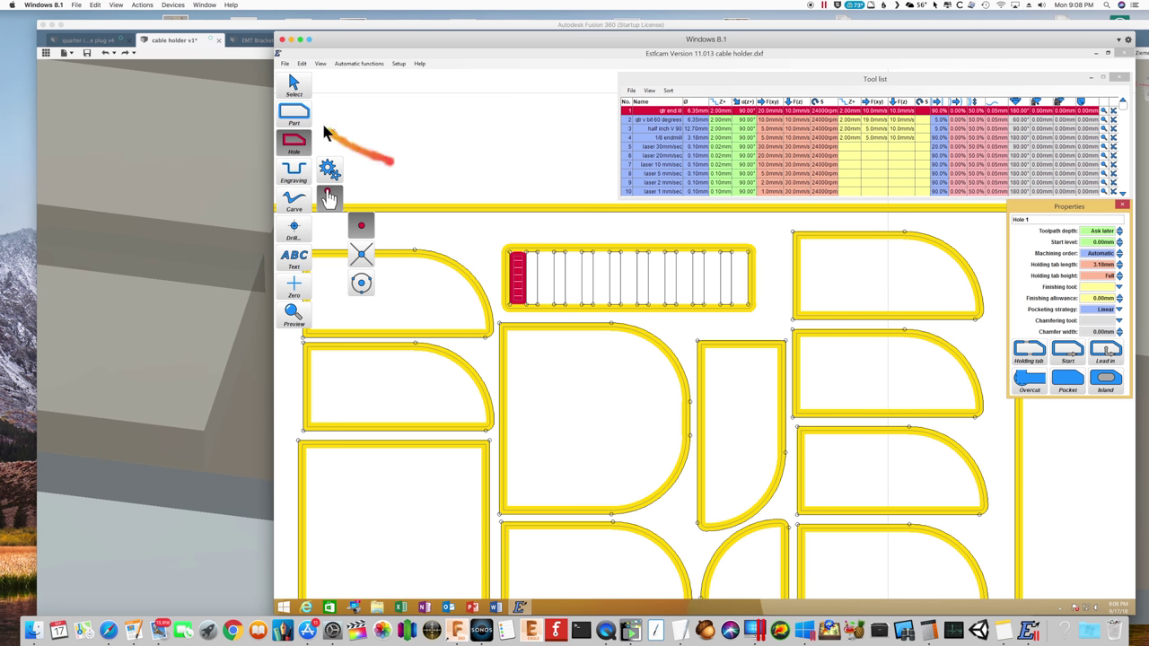
mouse_move(431, 222)
mouse_down()
mouse_move(531, 283)
mouse_move(763, 312)
mouse_up()
click(1029, 377)
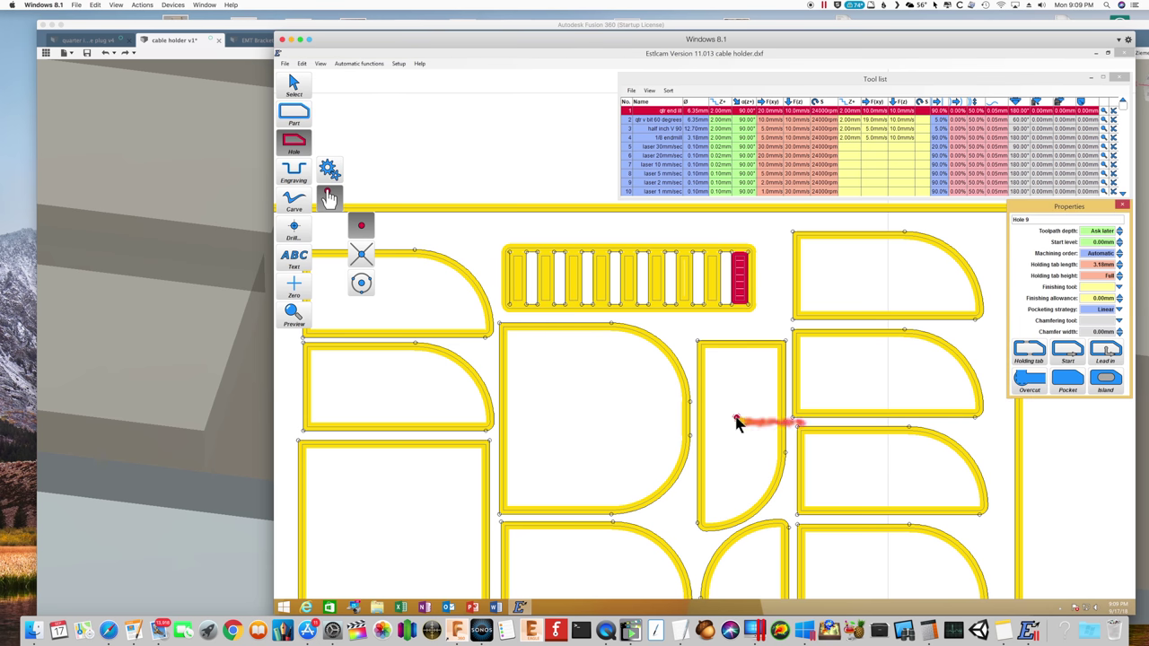
Step: Delete the part toolpath running around the large outer border rectangle that frames all the pieces
scroll(692, 512, down, 3)
click(692, 512)
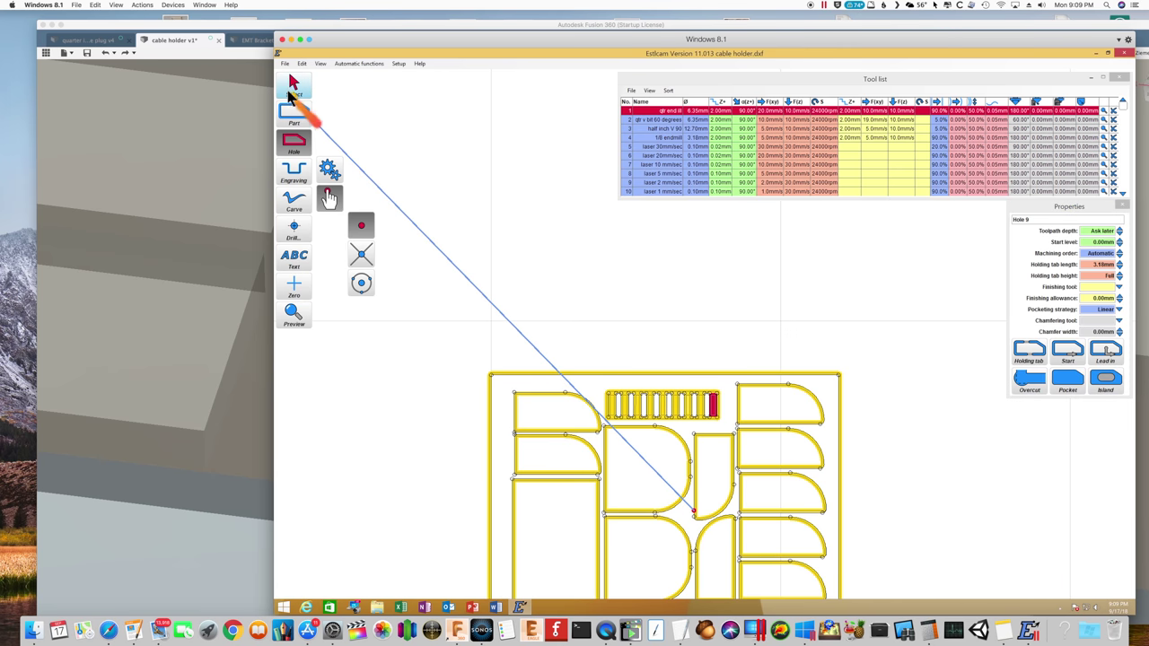
click(294, 83)
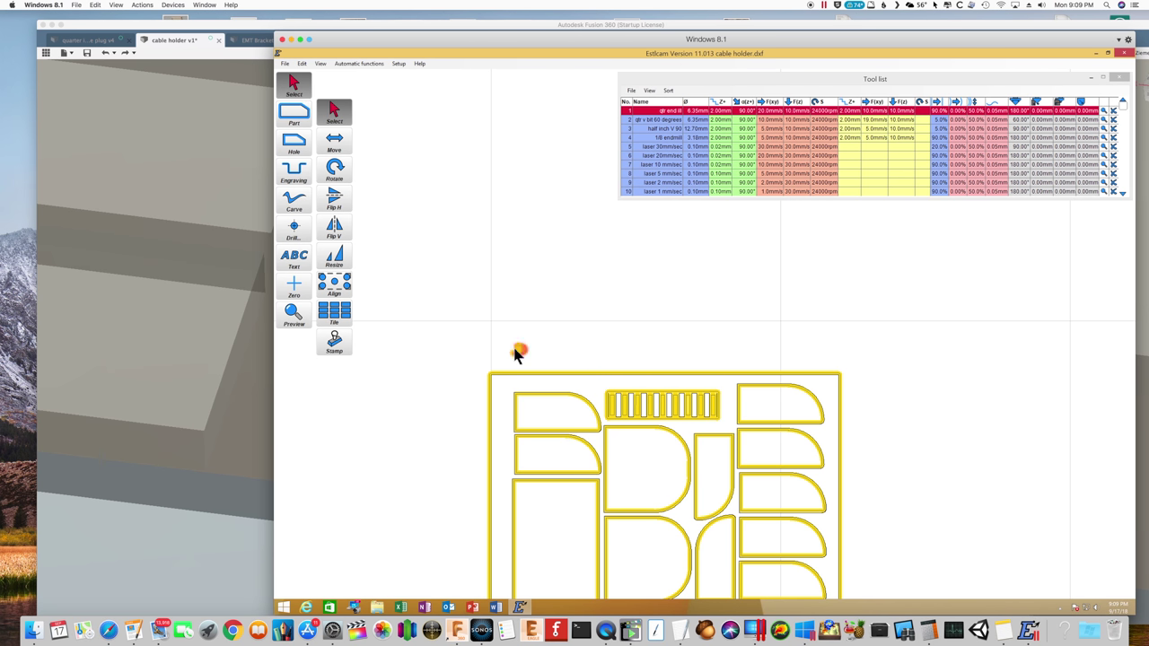
click(519, 374)
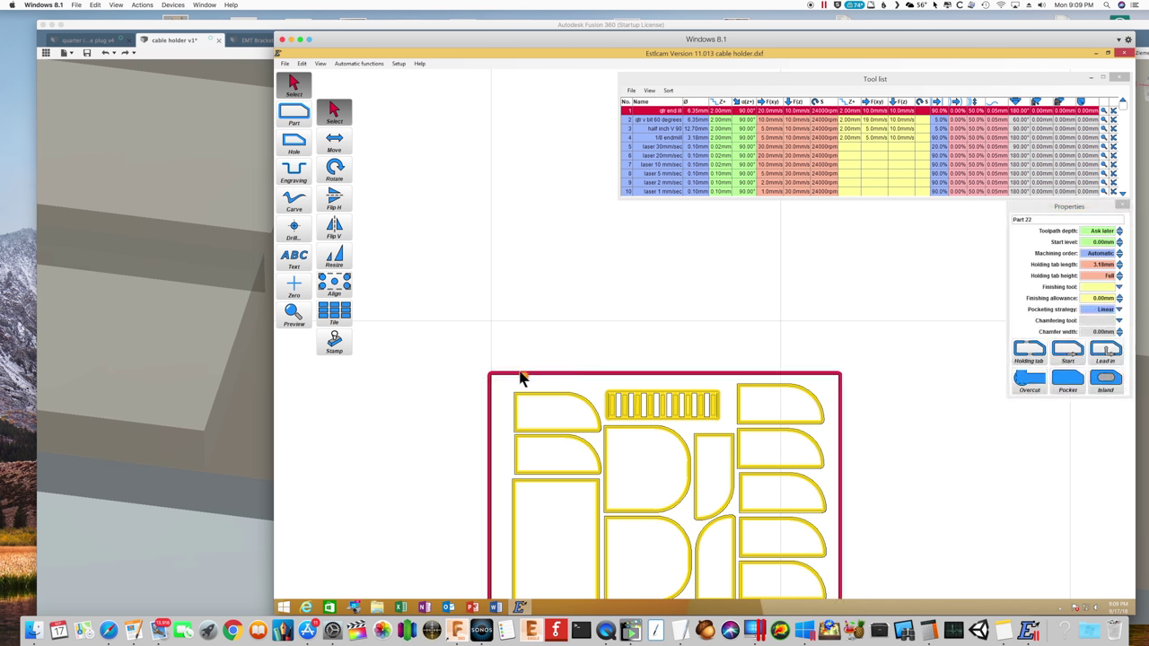
right_click(522, 376)
click(545, 379)
scroll(778, 491, down, 3)
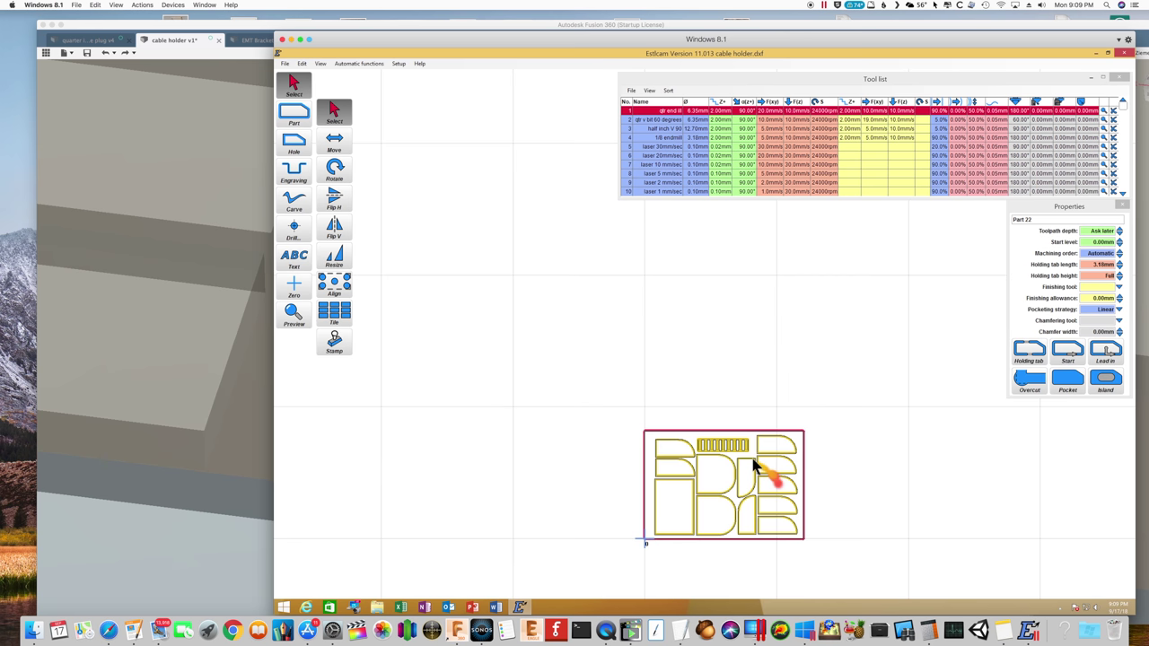
right_click(687, 437)
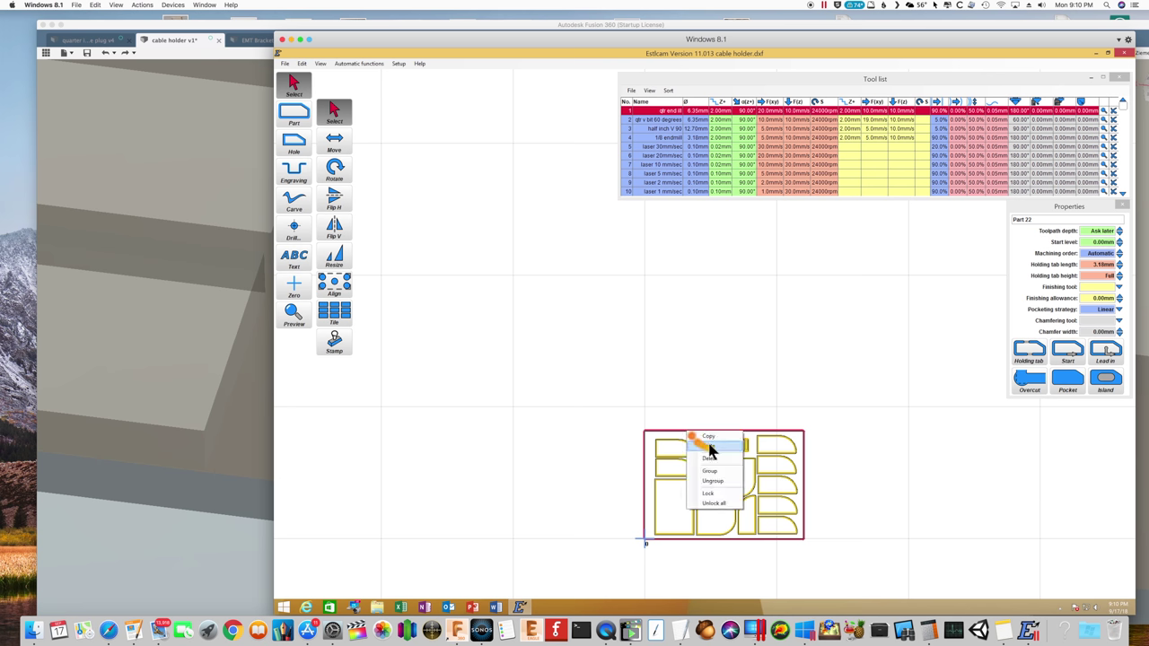
click(718, 456)
scroll(723, 465, up, 4)
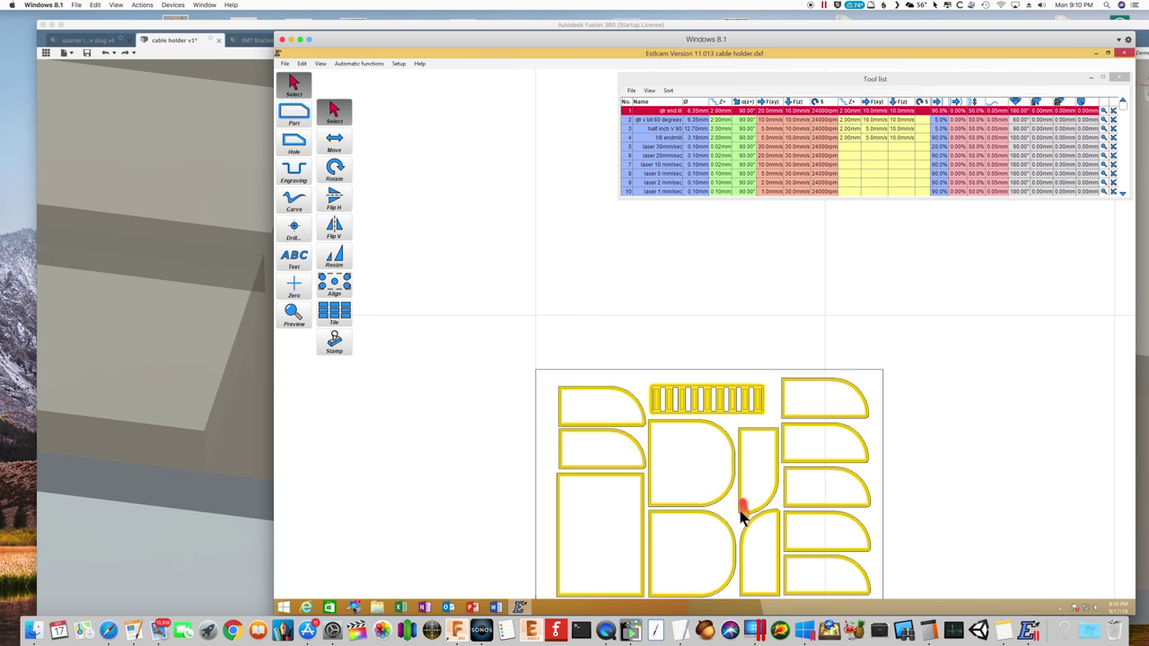
Step: Select all the toolpaths and rotate them together a quarter turn counterclockwise
scroll(742, 518, down, 2)
middle_drag(741, 518, 628, 329)
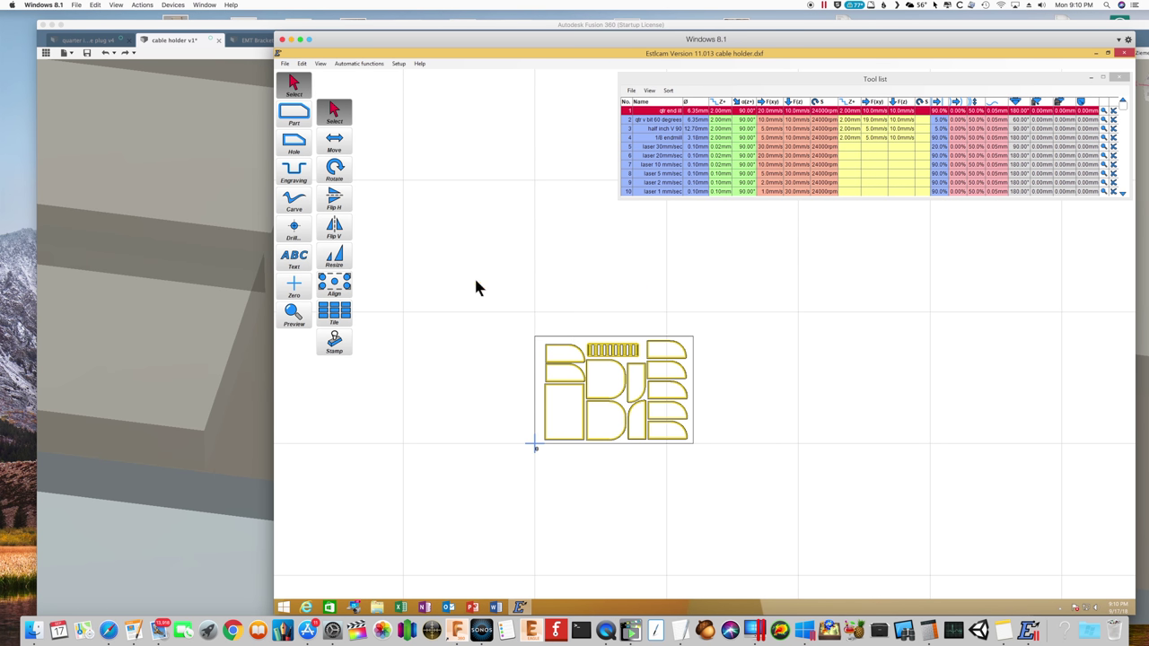
drag(476, 287, 760, 470)
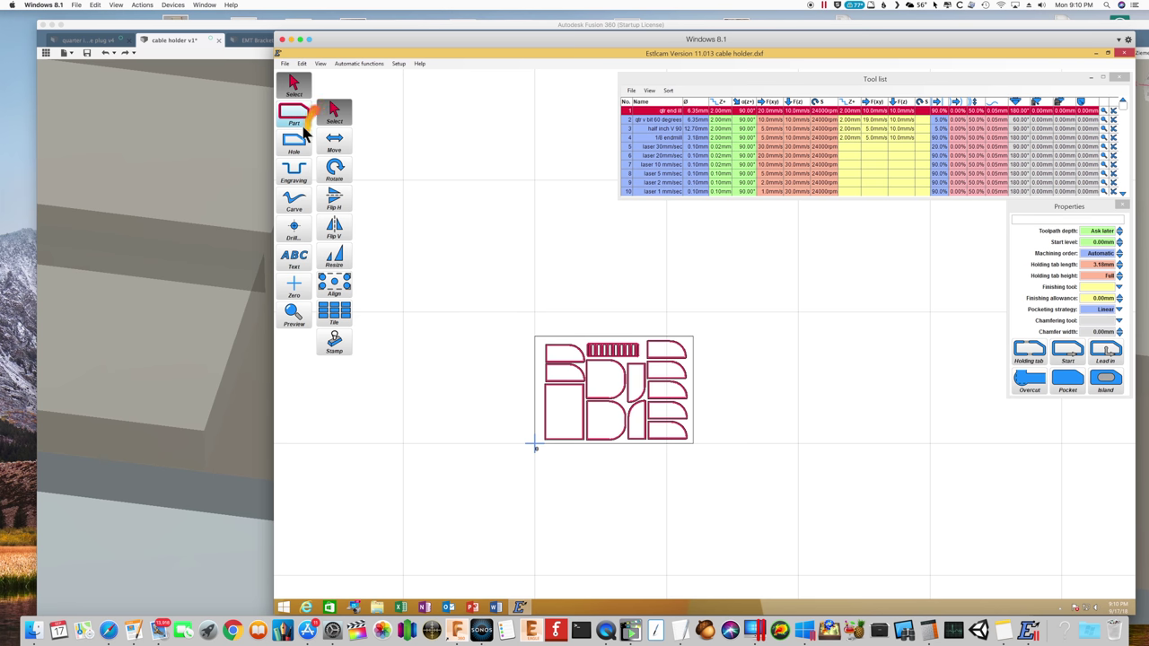
click(348, 181)
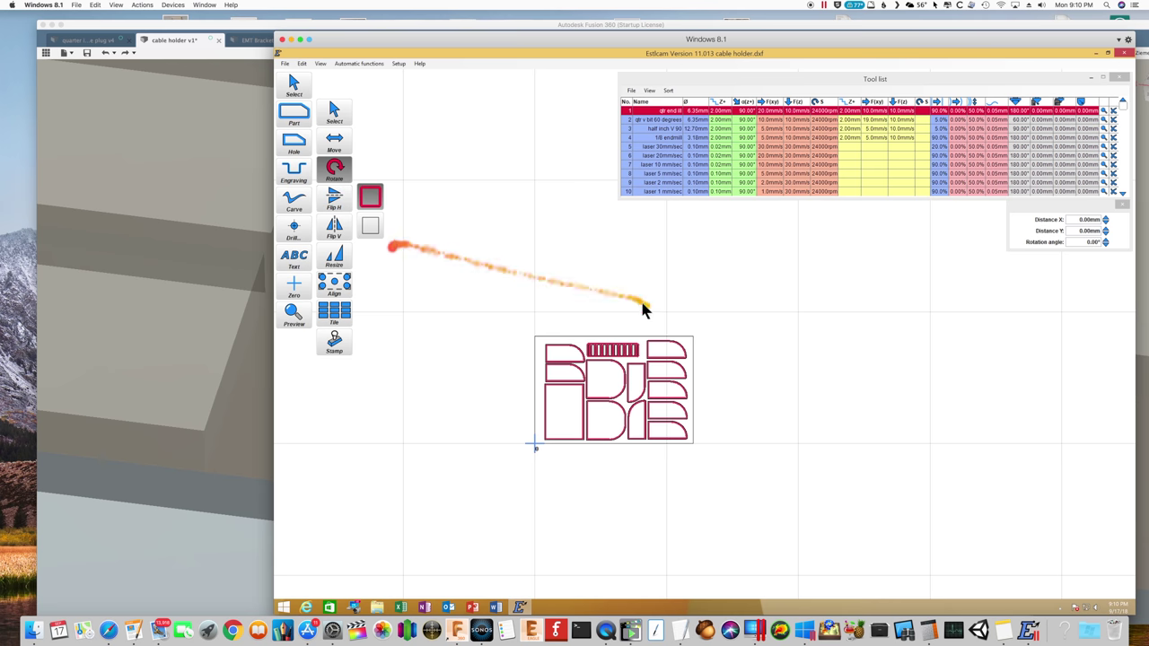
drag(673, 344, 575, 289)
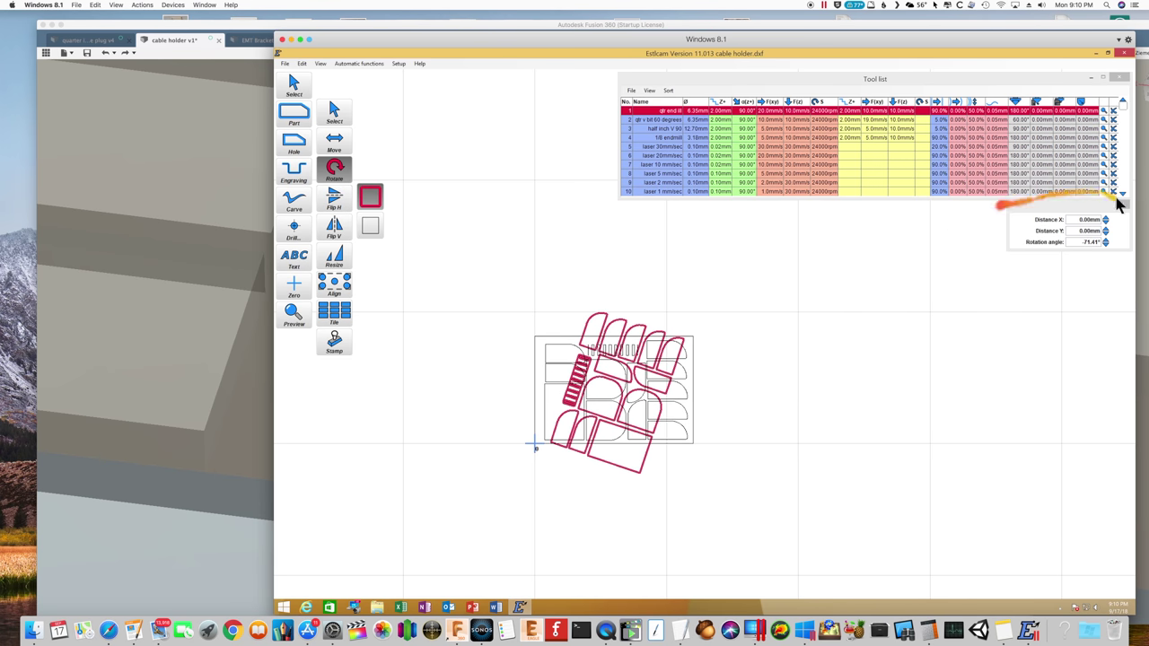
click(1086, 243)
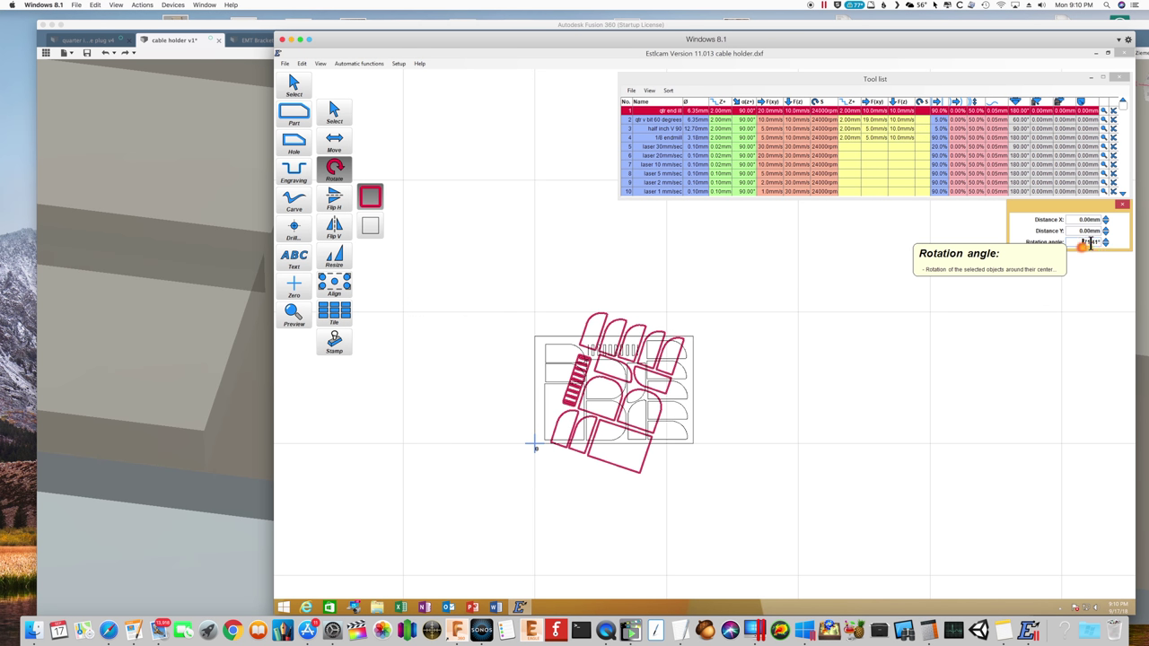
key(Return)
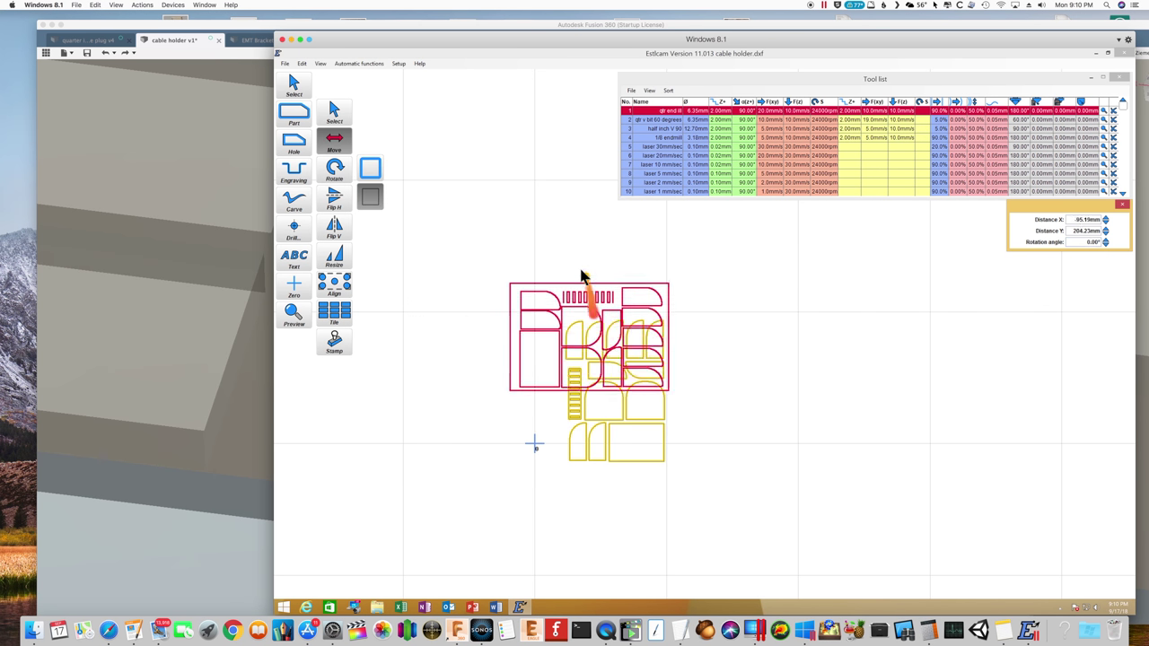
Step: Move the drawing outlines clear of the toolpaths, and shift the rotated toolpaths about -106 mm in X and 88 mm in Y, close to the zero point
drag(584, 270, 869, 478)
drag(593, 361, 563, 338)
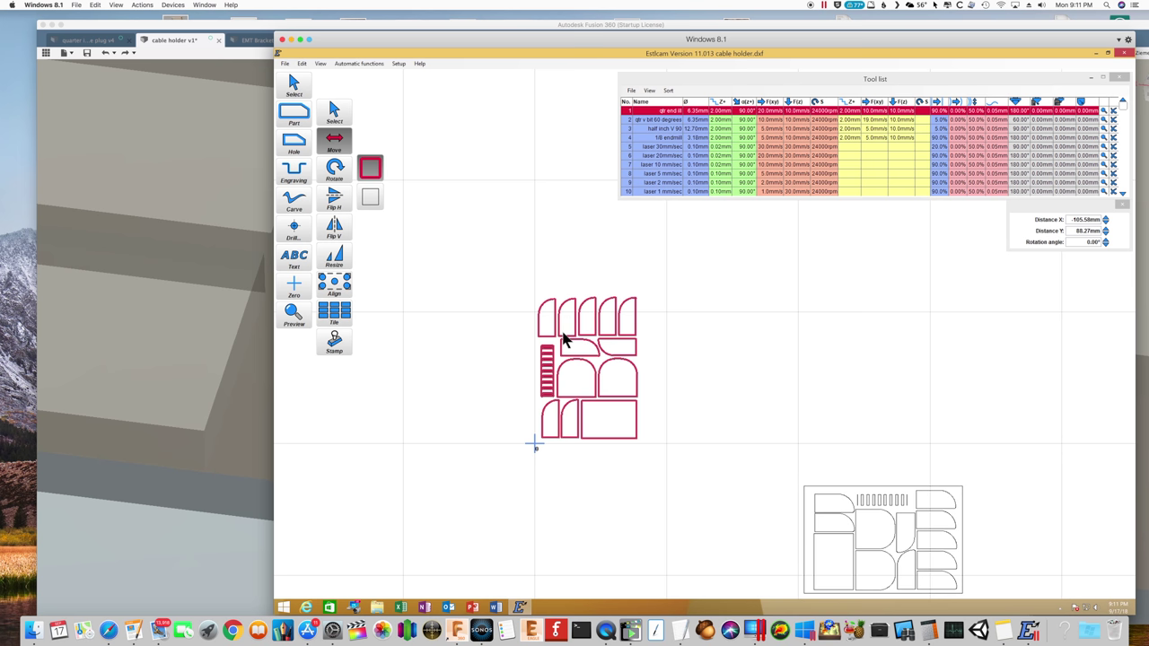
click(613, 440)
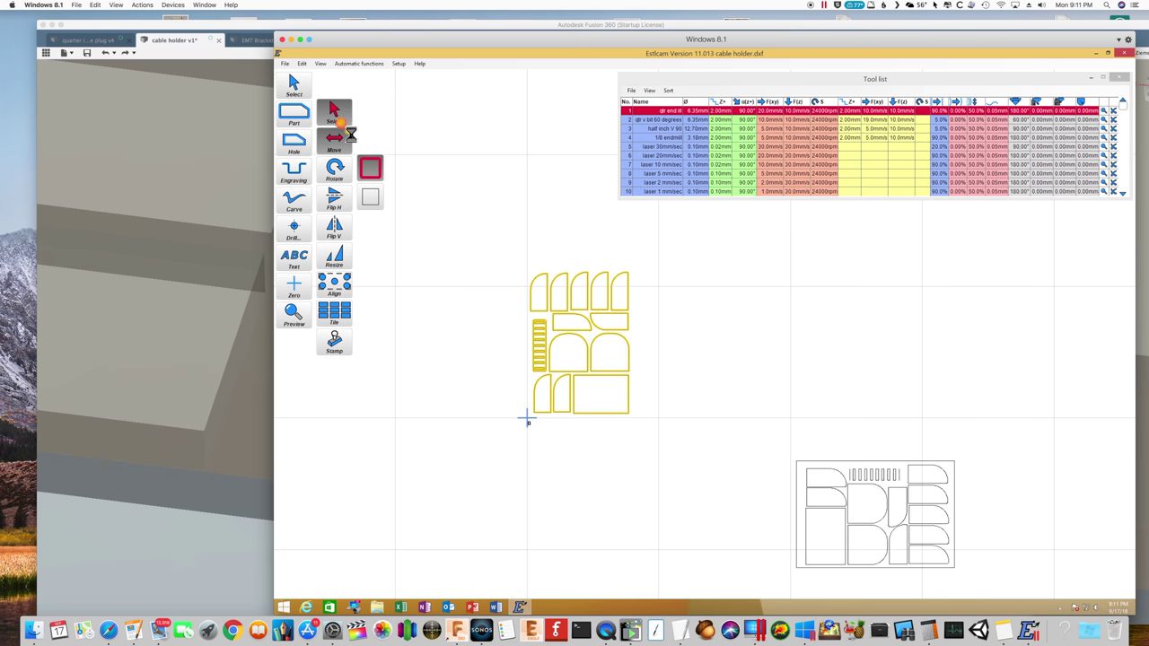
Step: Select all the repositioned toolpaths and set their toolpath depth to 15 mm
click(334, 111)
drag(434, 216, 666, 424)
click(1109, 231)
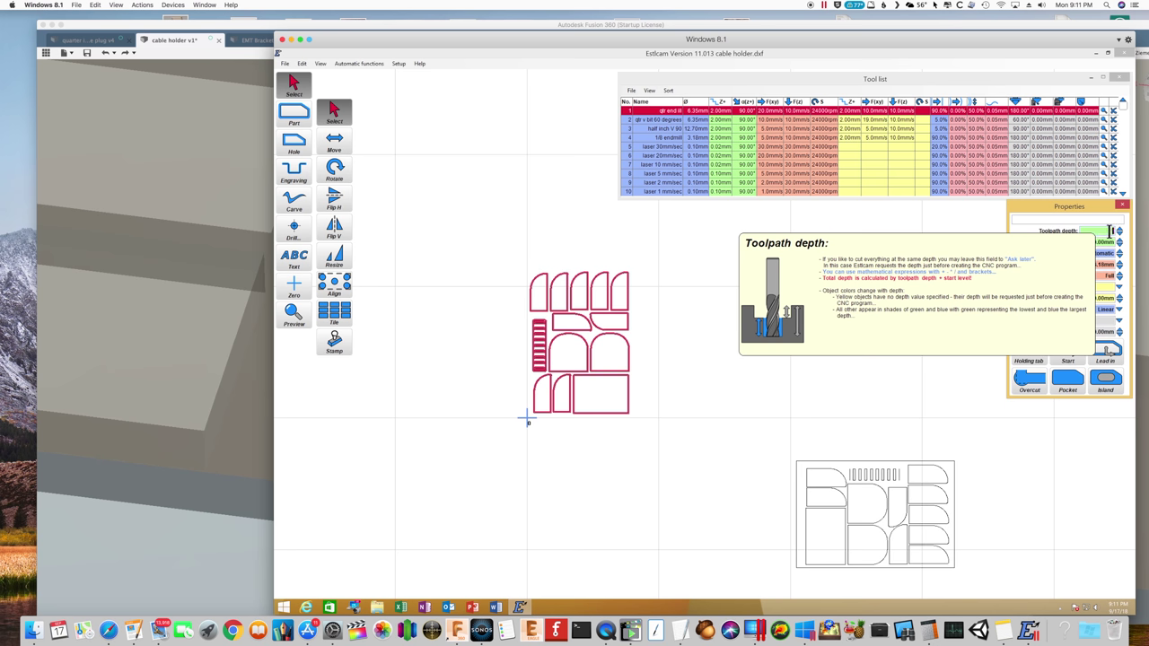
Step: Create automatic holding tabs on every piece except the slotted strip: 50 mm nominal distance, minimum and maximum count 3, tab height 7 mm
drag(488, 249, 708, 319)
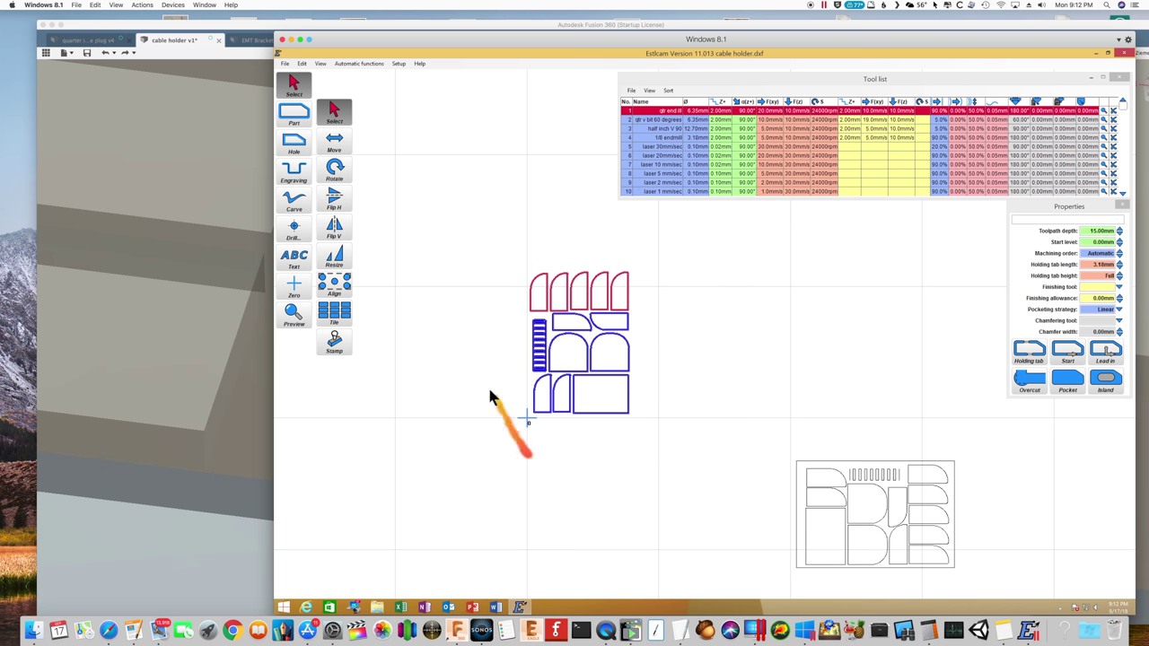
drag(493, 444, 672, 368)
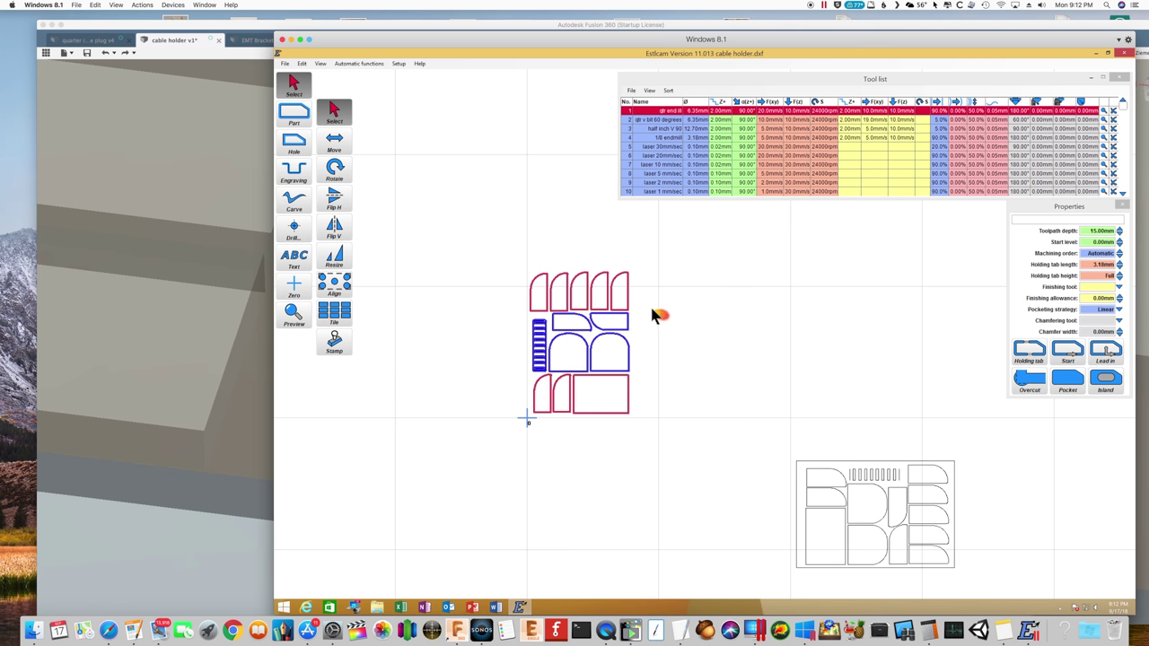
drag(650, 308, 551, 382)
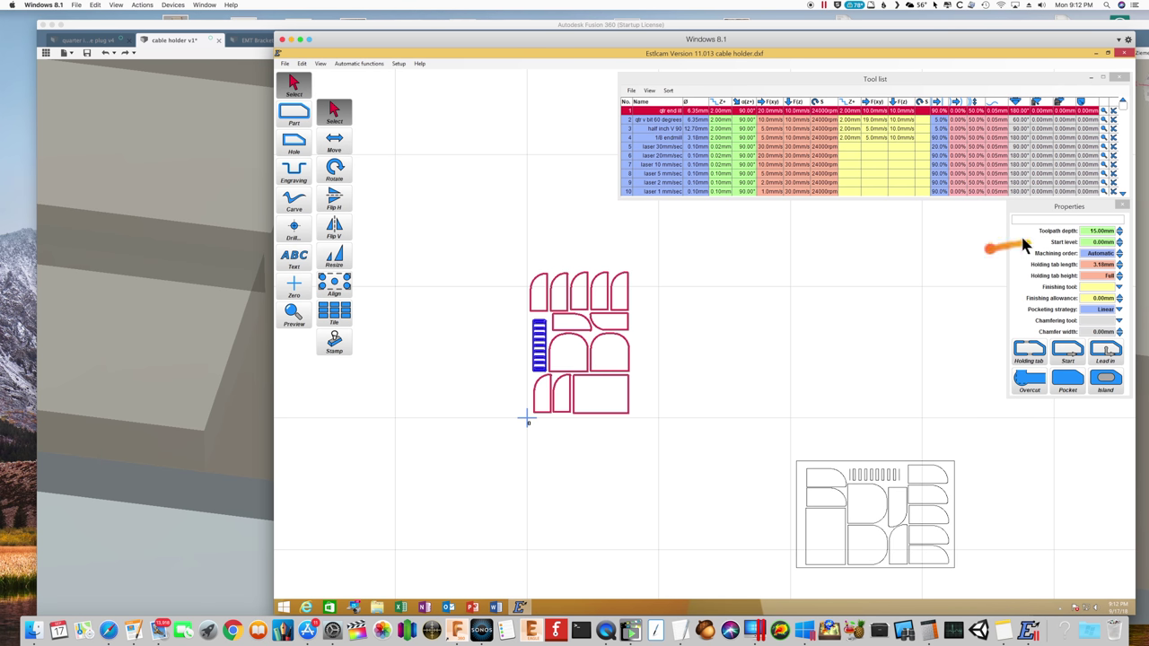
click(370, 63)
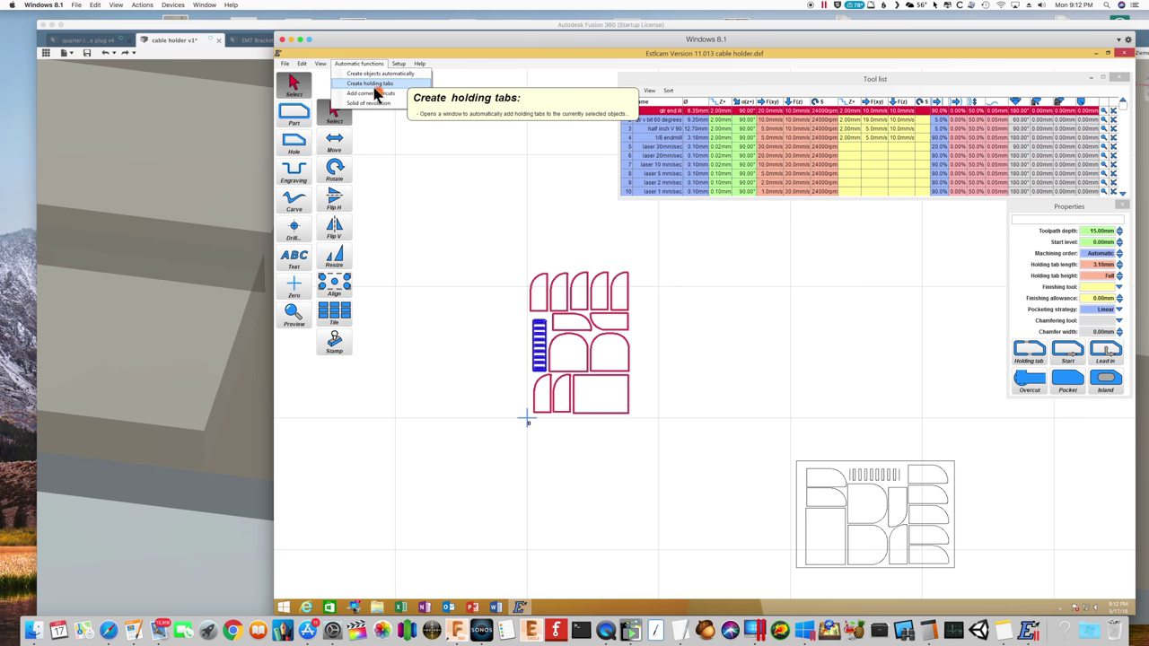
click(370, 85)
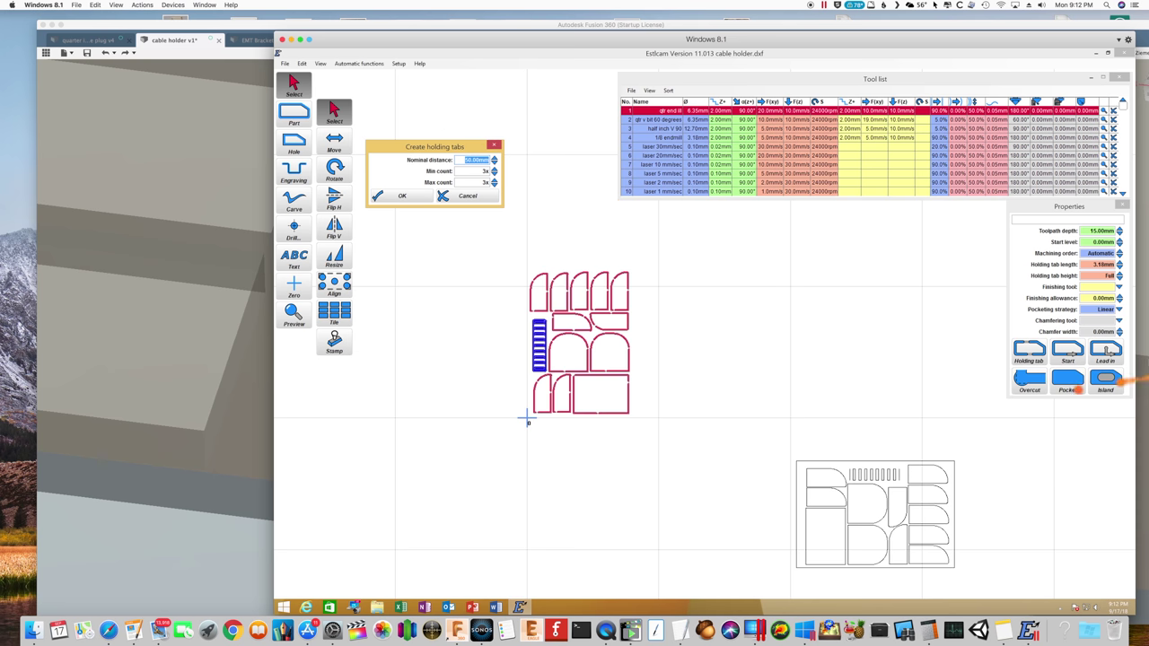
click(1118, 279)
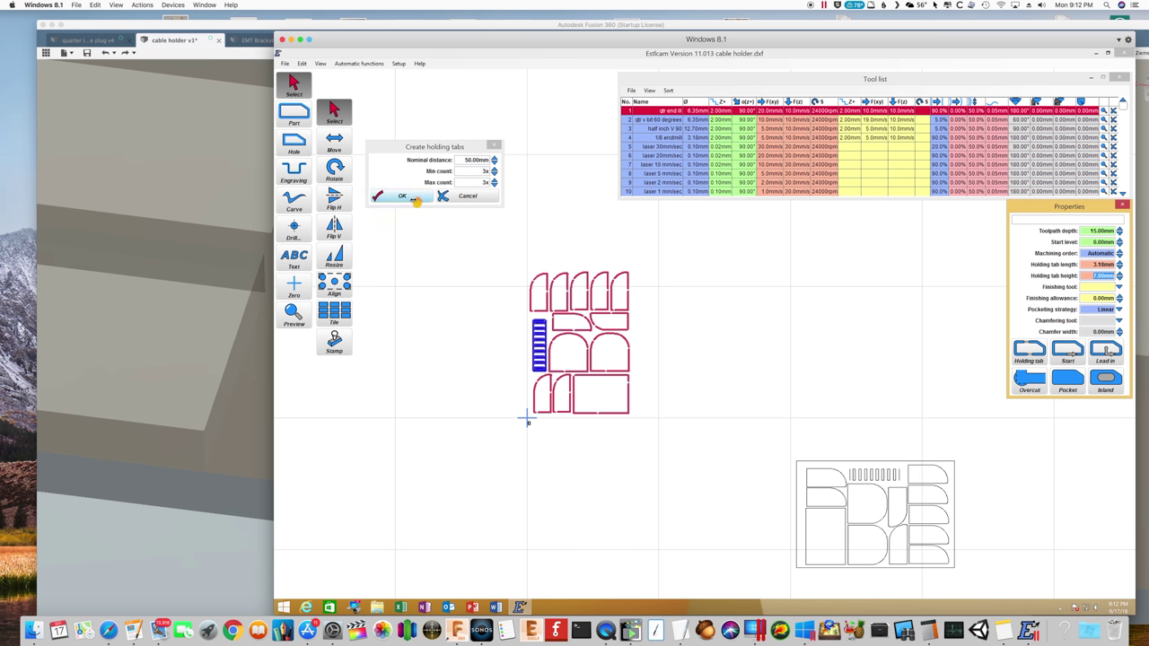
click(413, 198)
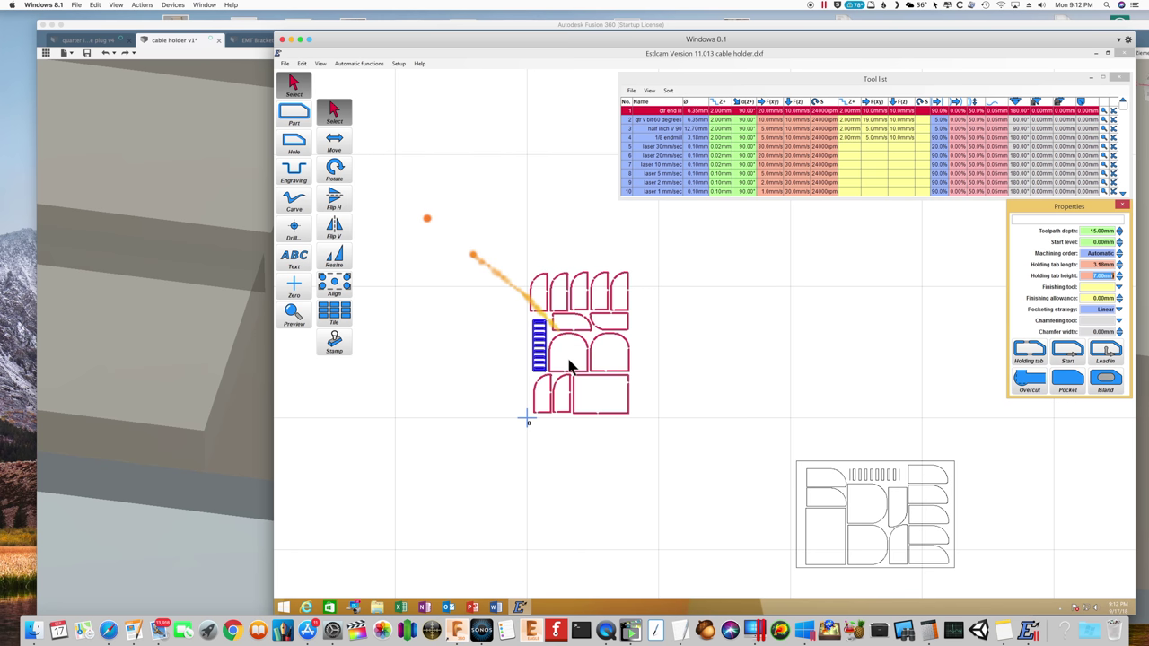
Step: Manually add four holding tabs to the slotted strip's outer contour, two on each long side
scroll(583, 386, up, 5)
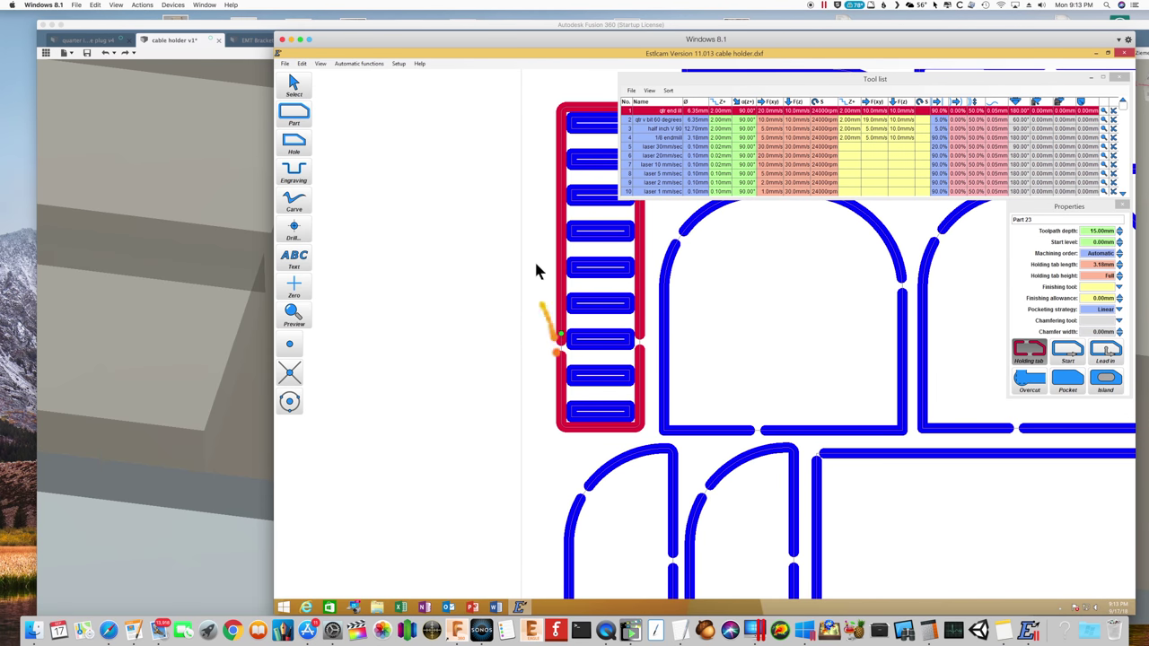
mouse_move(534, 257)
right_down()
mouse_move(487, 290)
mouse_move(453, 339)
right_up()
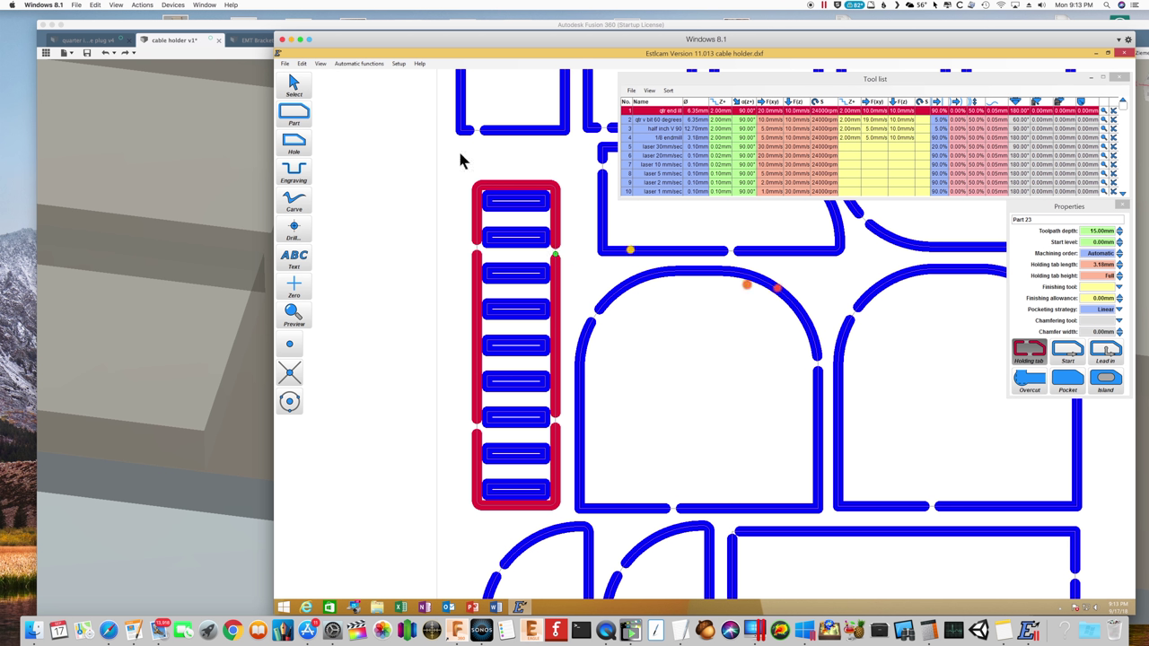
Step: Select the pocket toolpaths inside the slotted strip together, working down from the uppermost slot
click(302, 93)
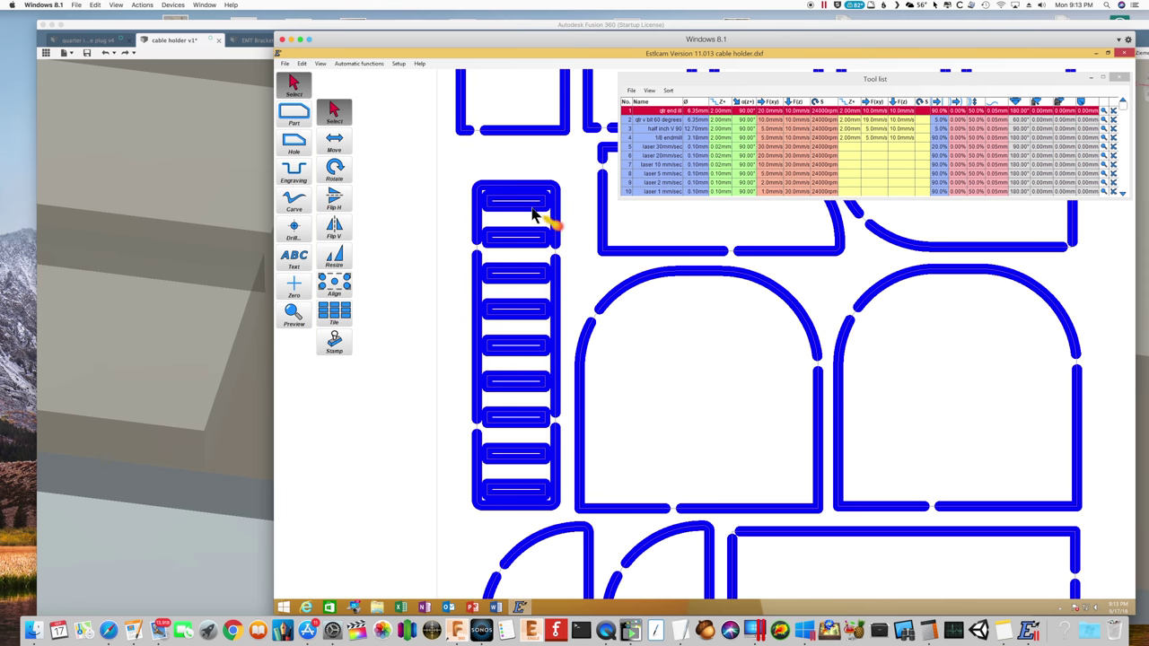
click(531, 209)
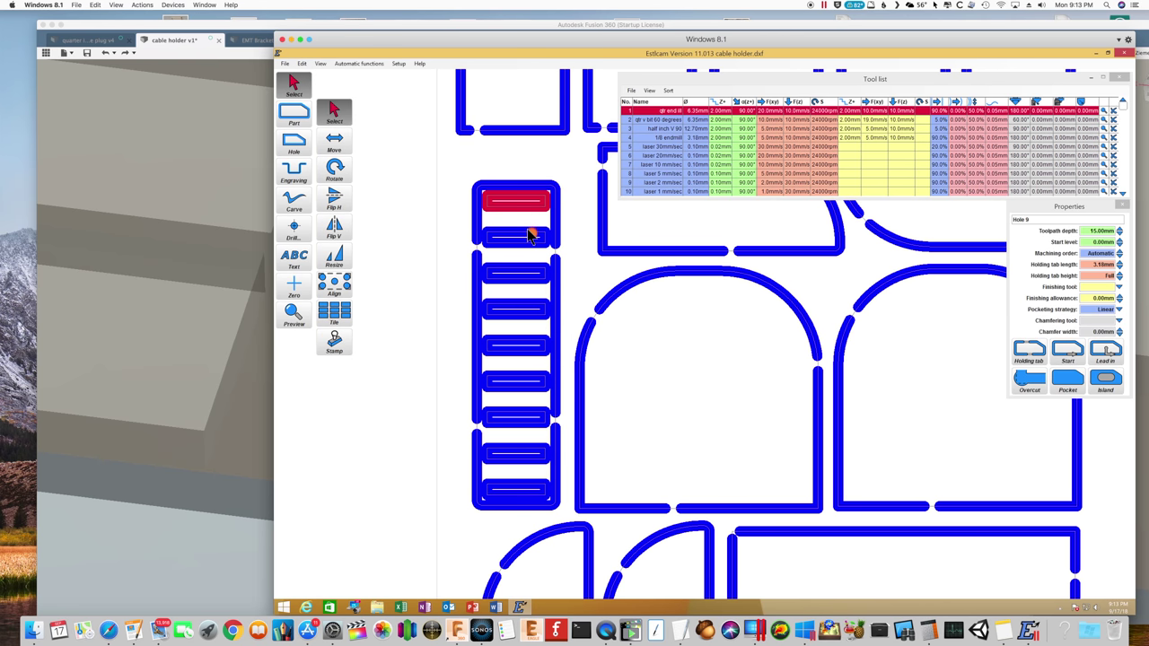
ctrl+click(531, 236)
ctrl+click(527, 271)
ctrl+click(526, 310)
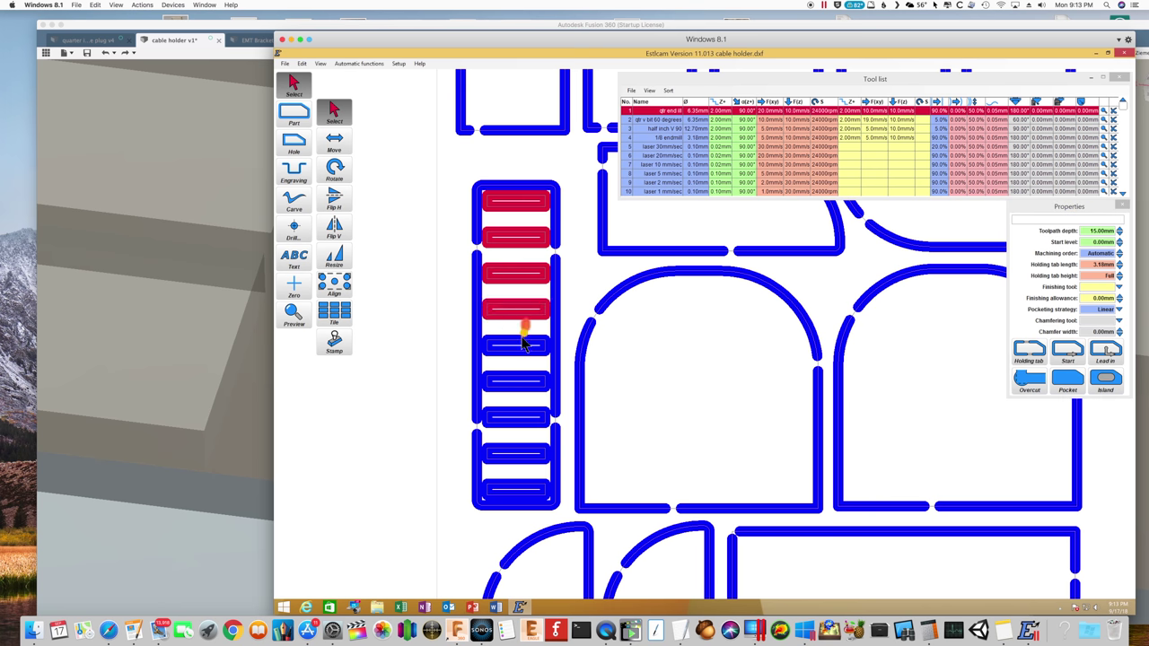
ctrl+click(524, 346)
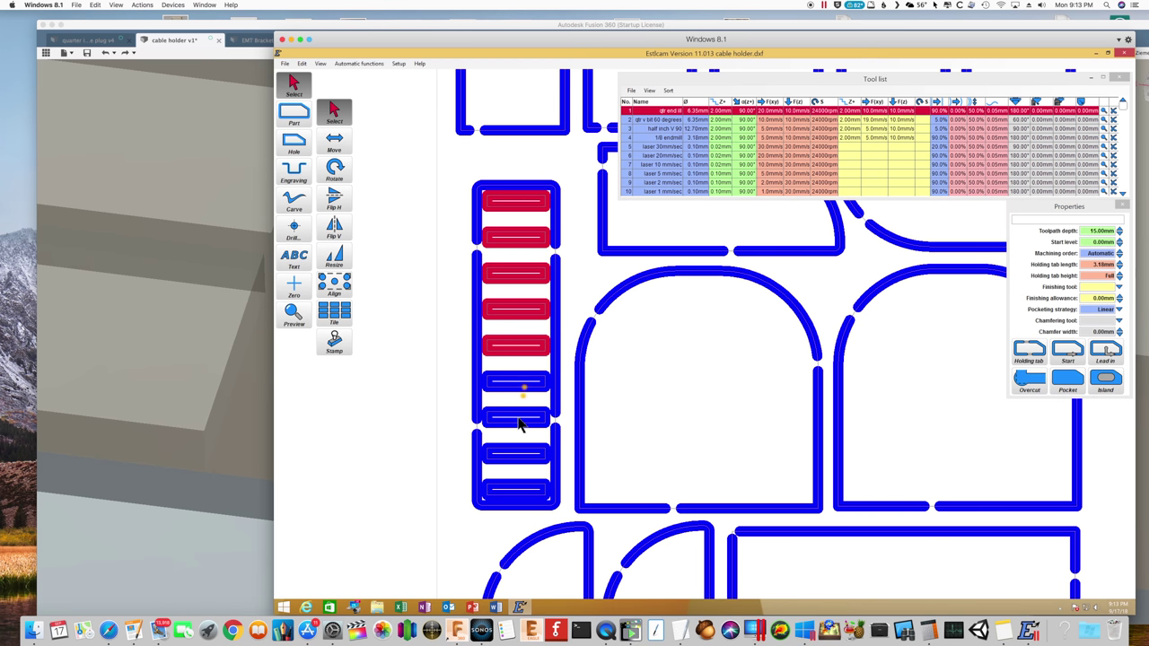
ctrl+click(523, 381)
ctrl+click(523, 418)
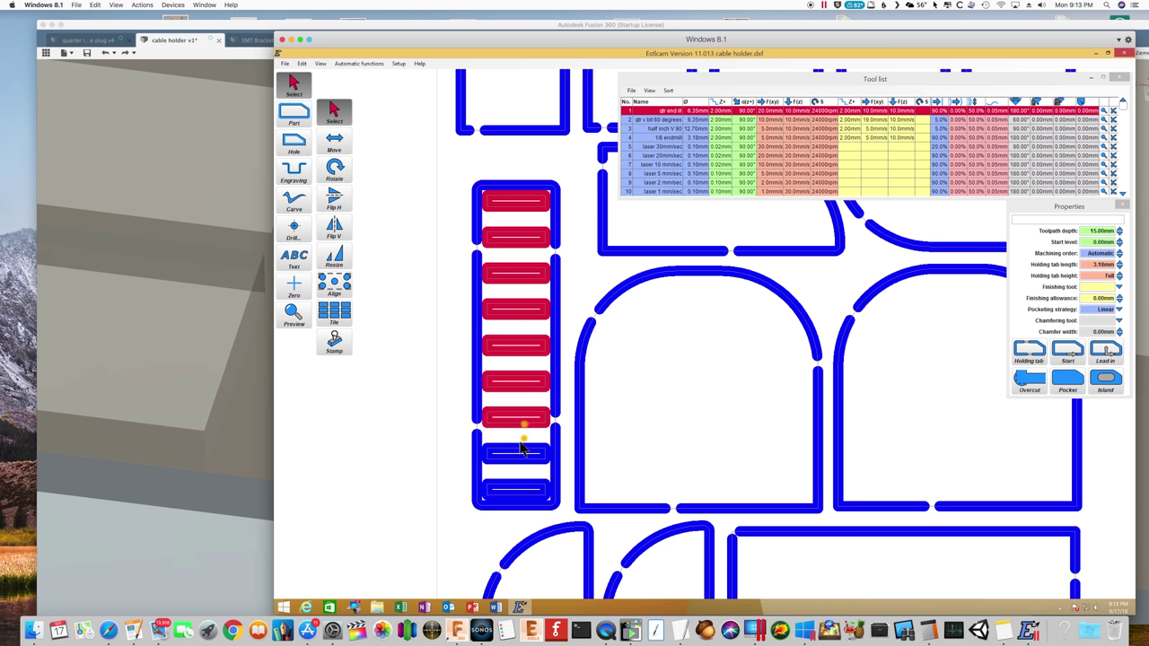
ctrl+click(523, 454)
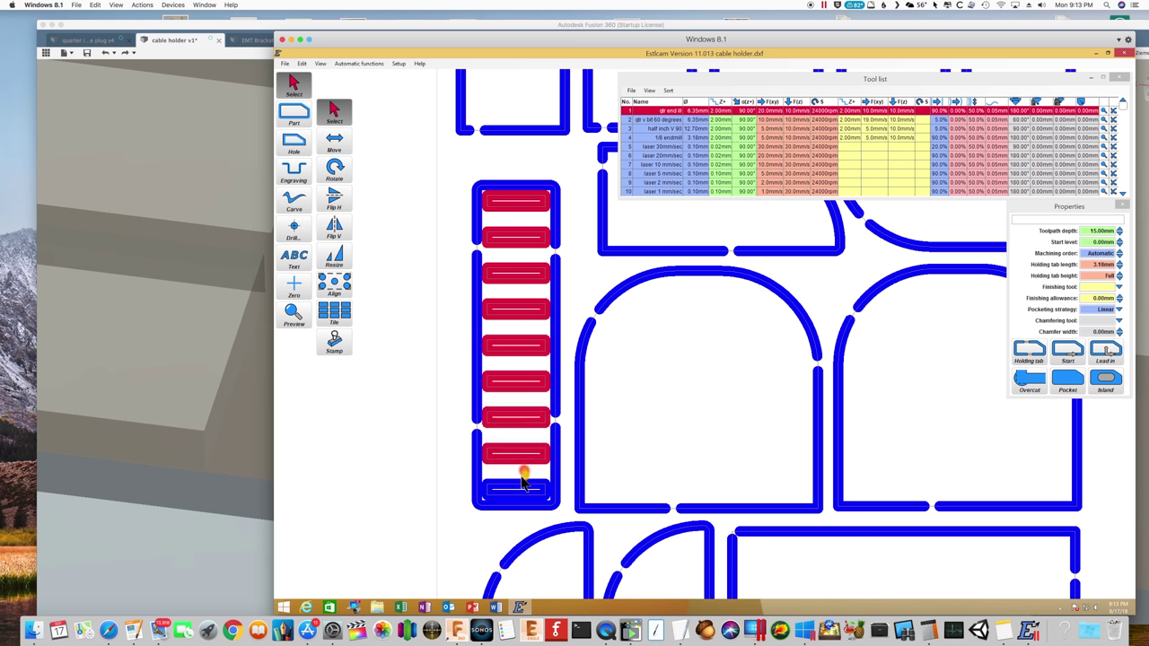